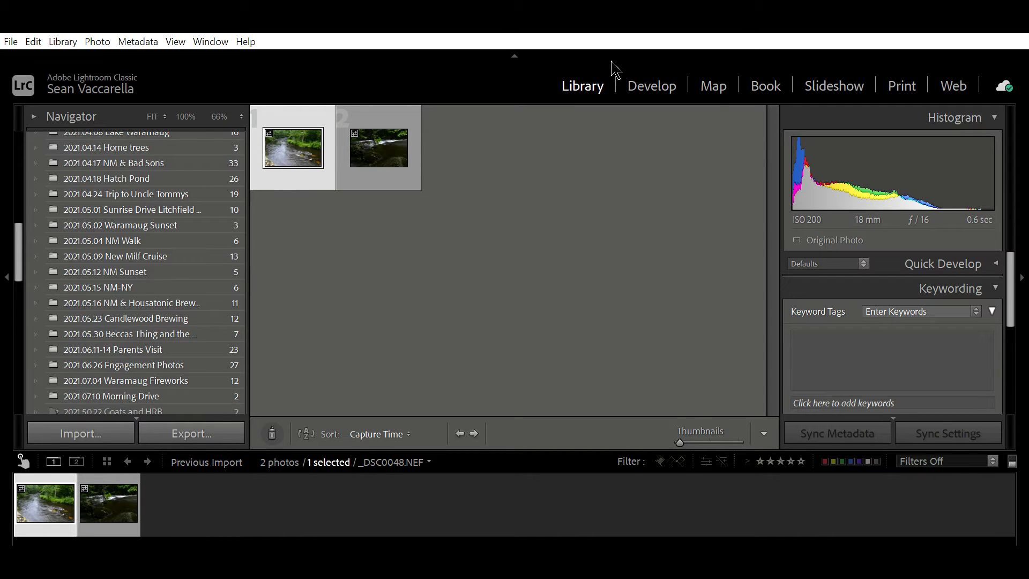
Open the selected river photo for developing and hide the filmstrip and the Navigator and Presets area to enlarge the image.
scroll(146, 268, "up", 10)
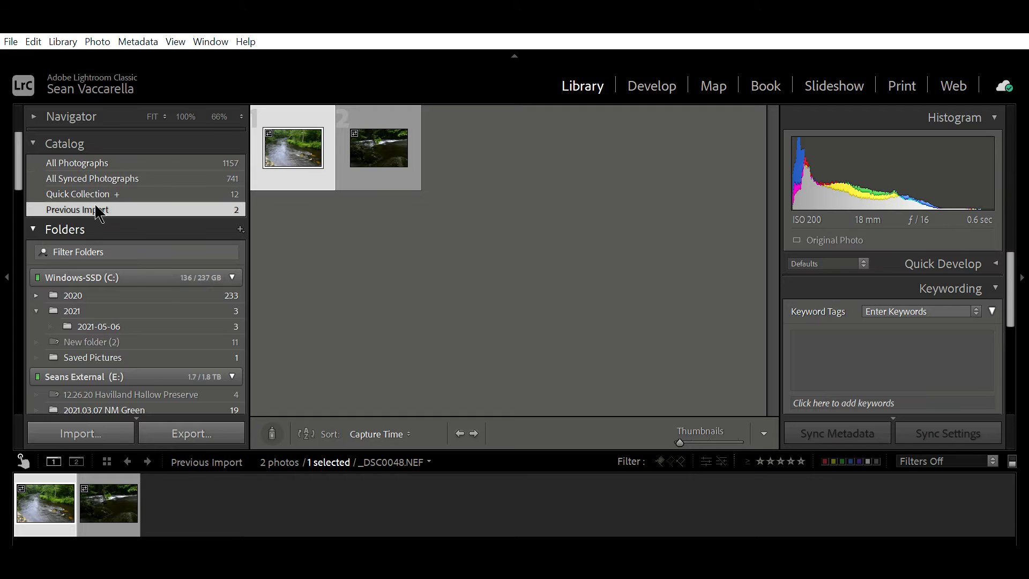
left_click(650, 86)
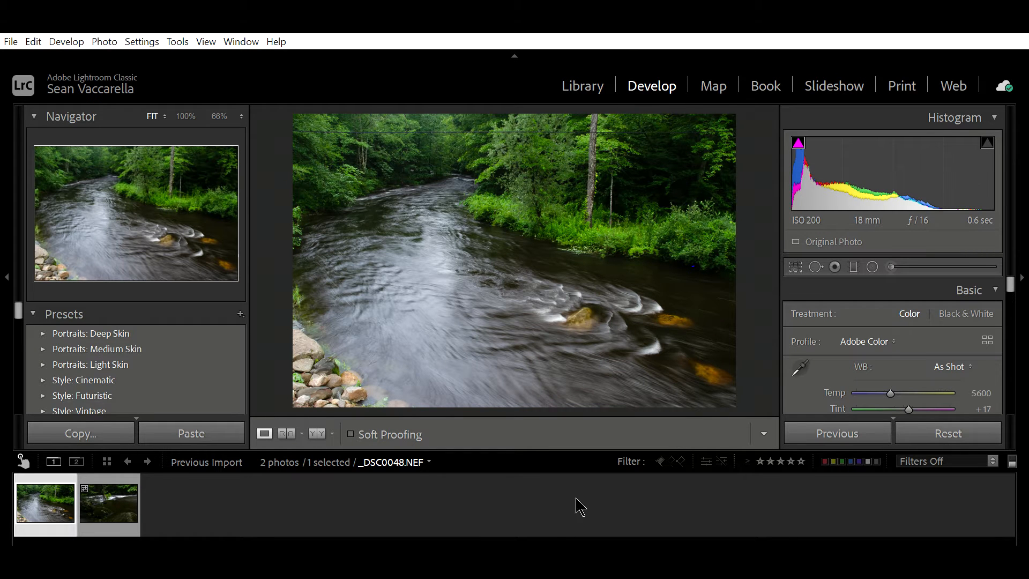
left_click(510, 542)
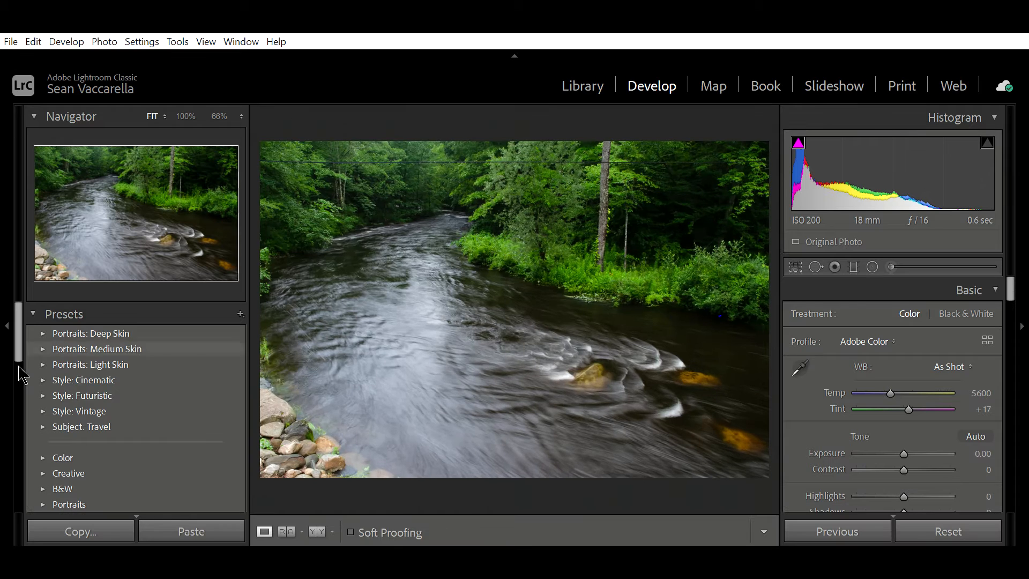
left_click(8, 319)
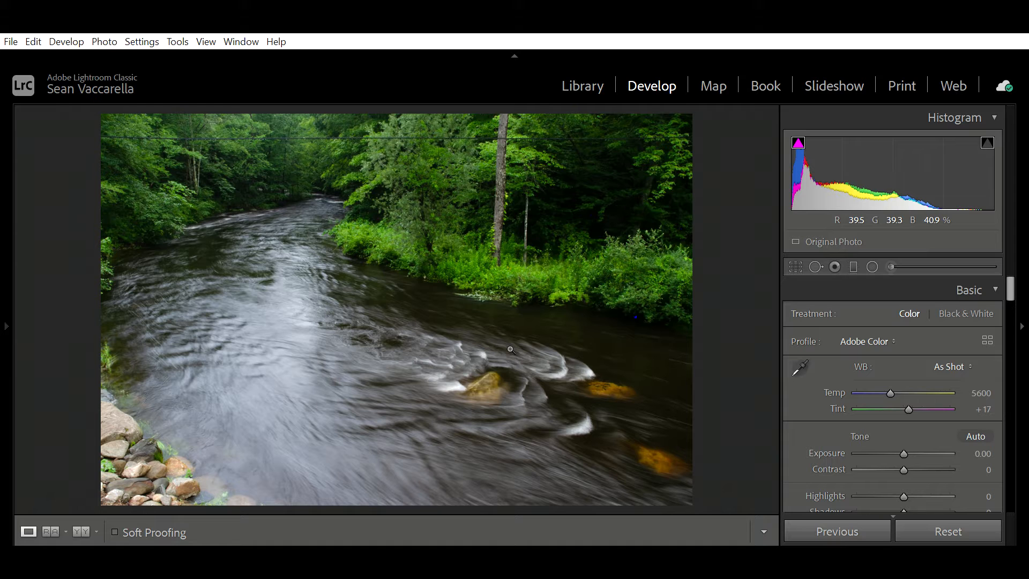
Compare the two imported photos and switch to the dark stream photo with the mossy boulders.
key("Right")
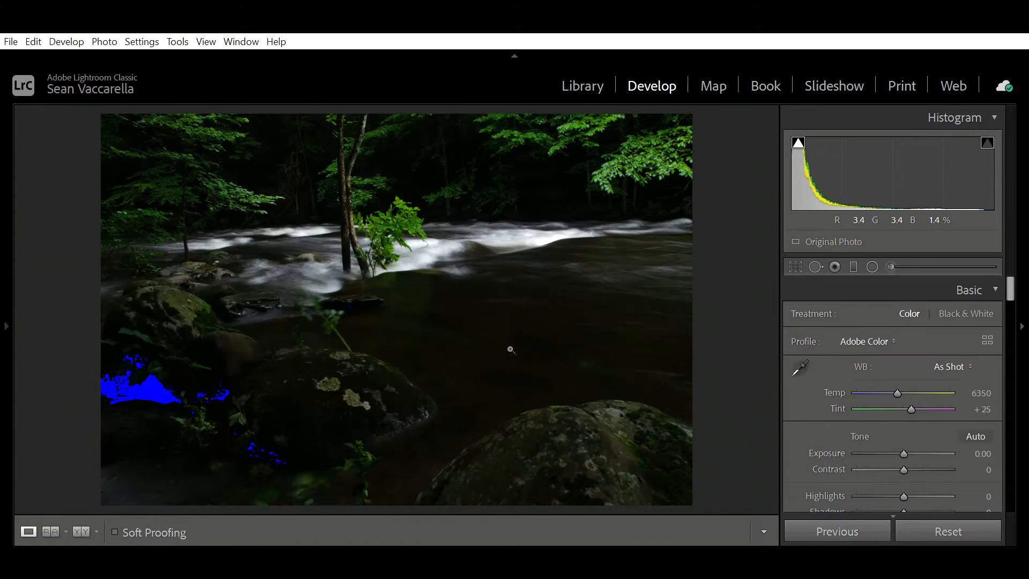
key("Left")
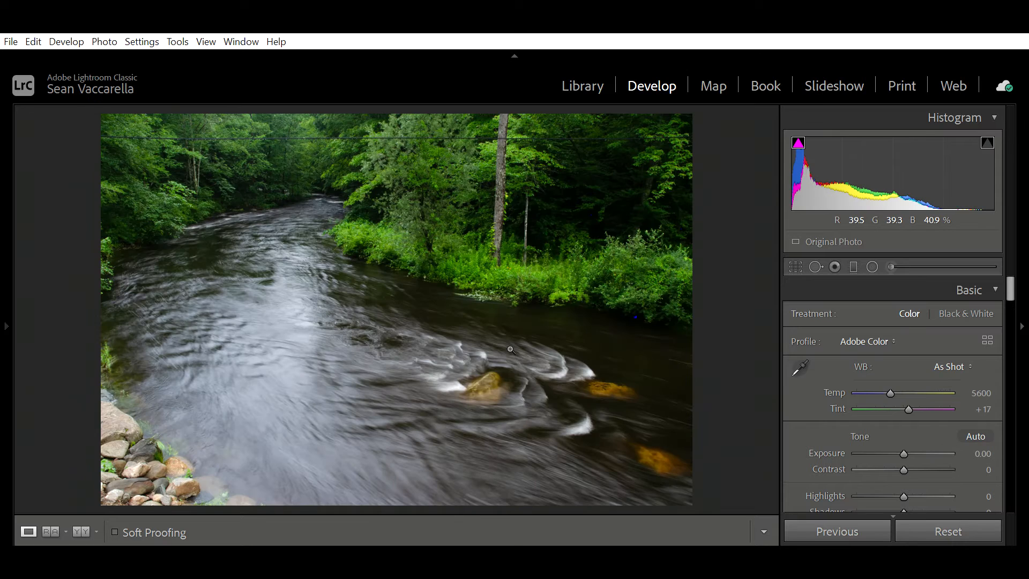
key("Right")
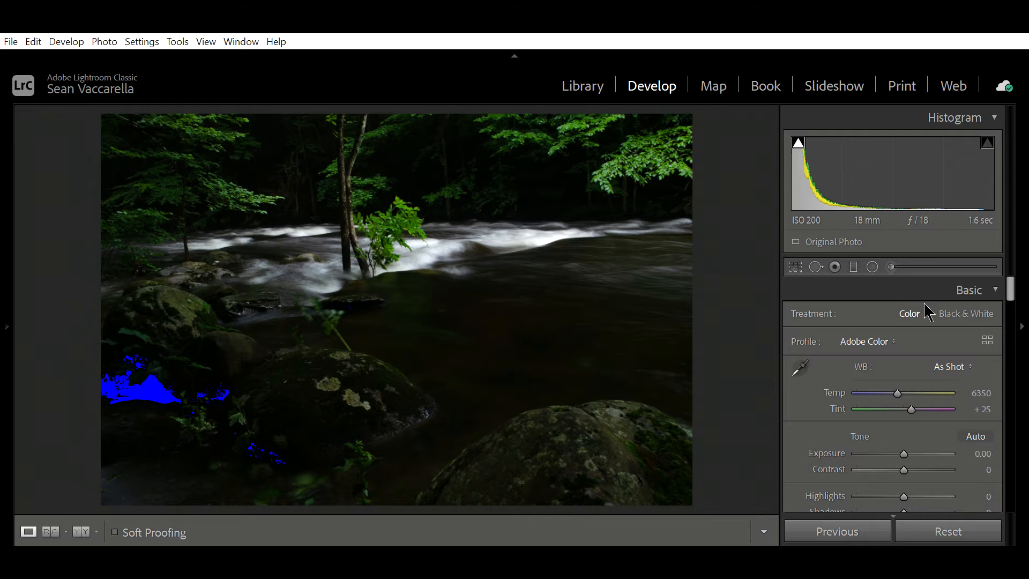
Turn on Remove Chromatic Aberration and Enable Profile Corrections for the dark stream photo.
scroll(911, 429, "down", 15)
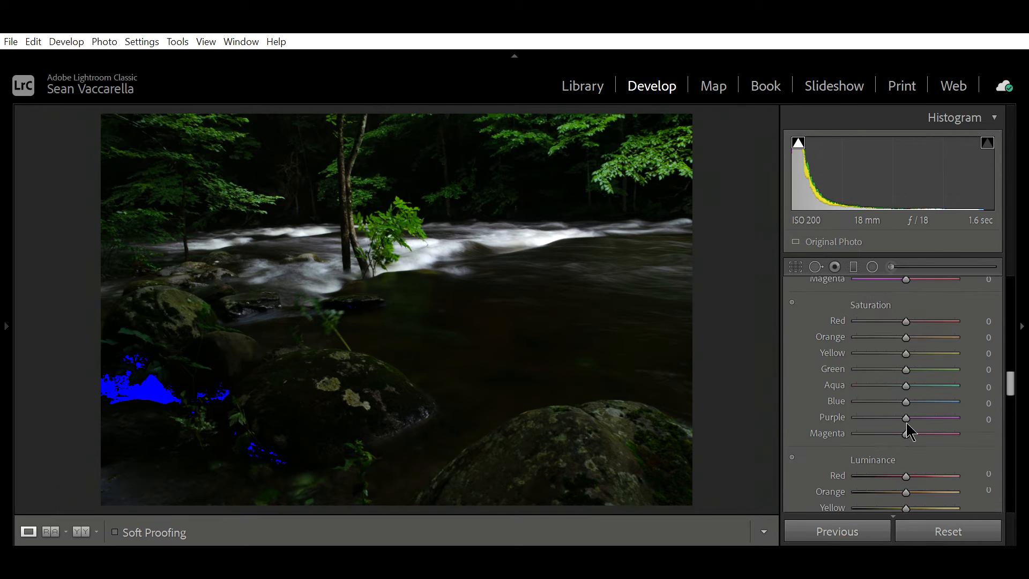
scroll(910, 428, "down", 2)
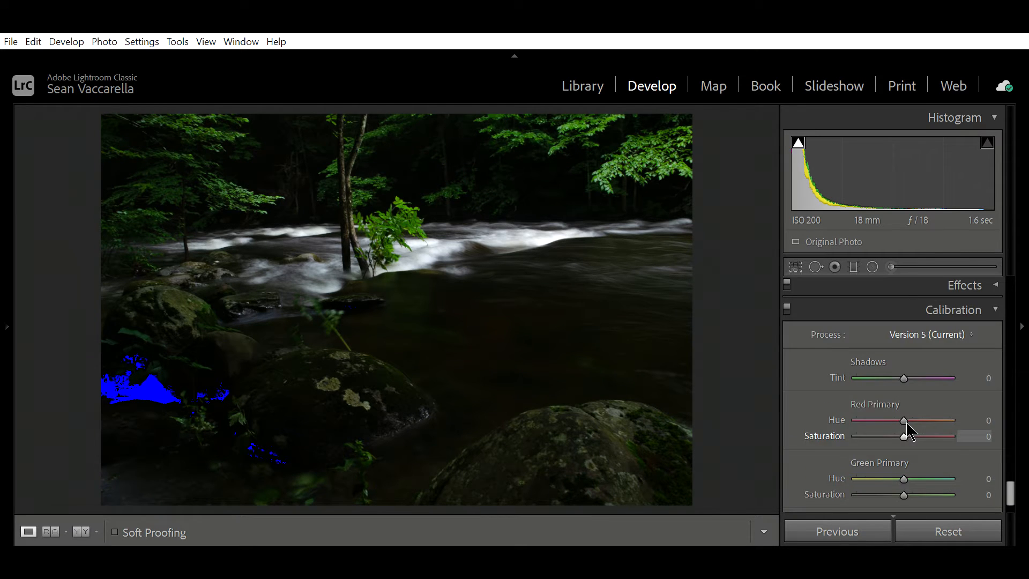
scroll(909, 428, "up", 6)
left_click(809, 366)
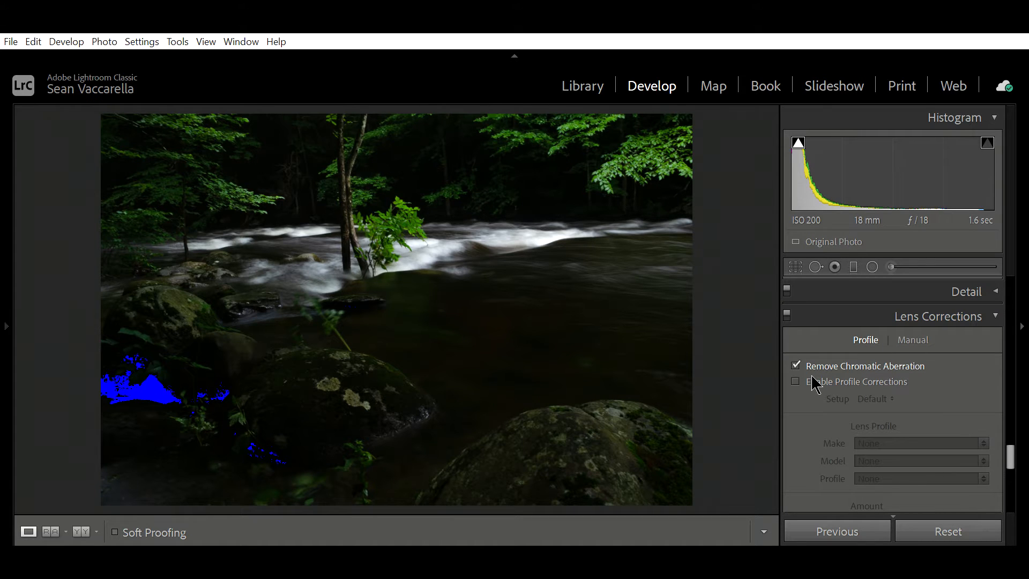
left_click(817, 373)
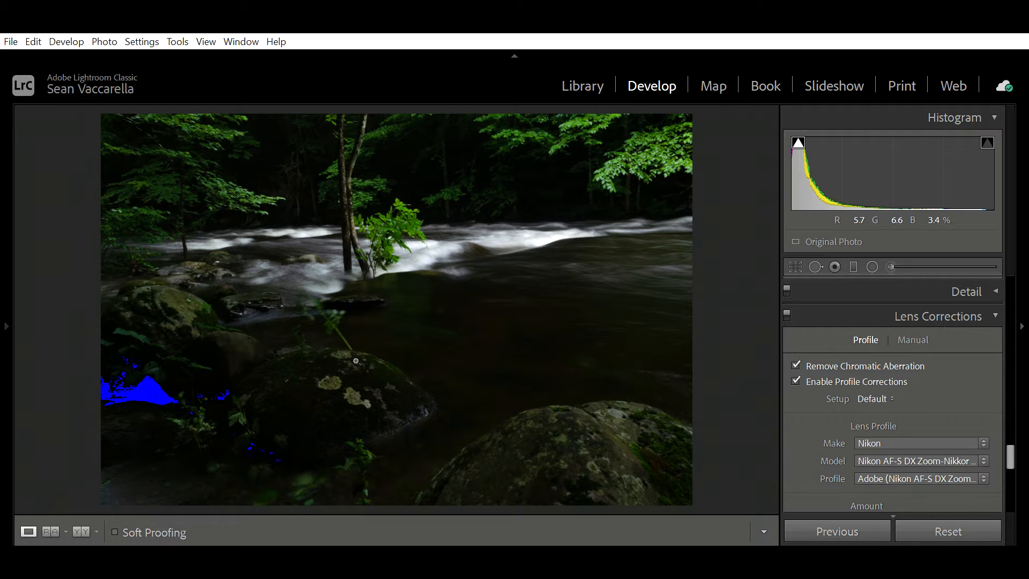
scroll(879, 457, "up", 10)
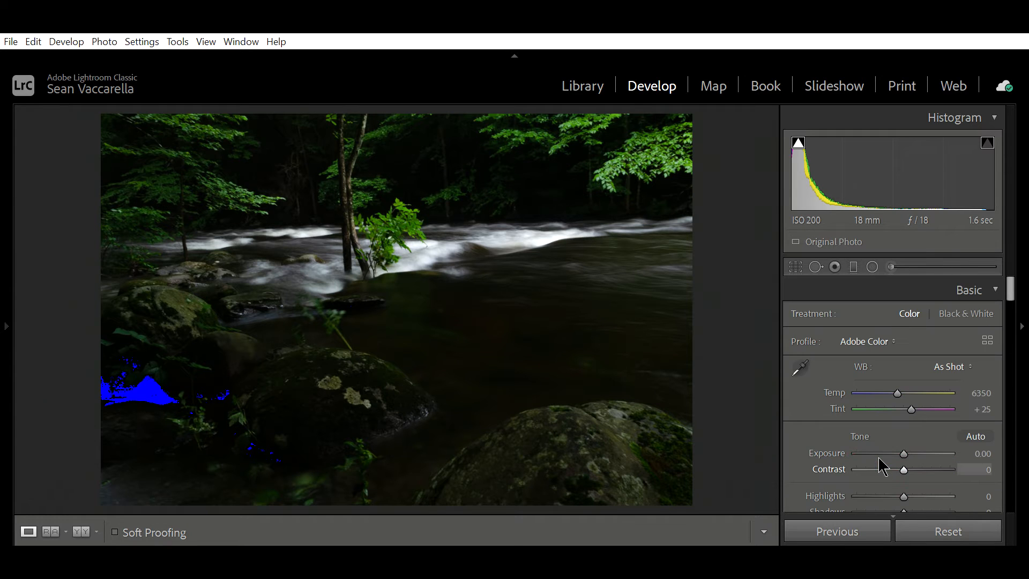
left_click(795, 265)
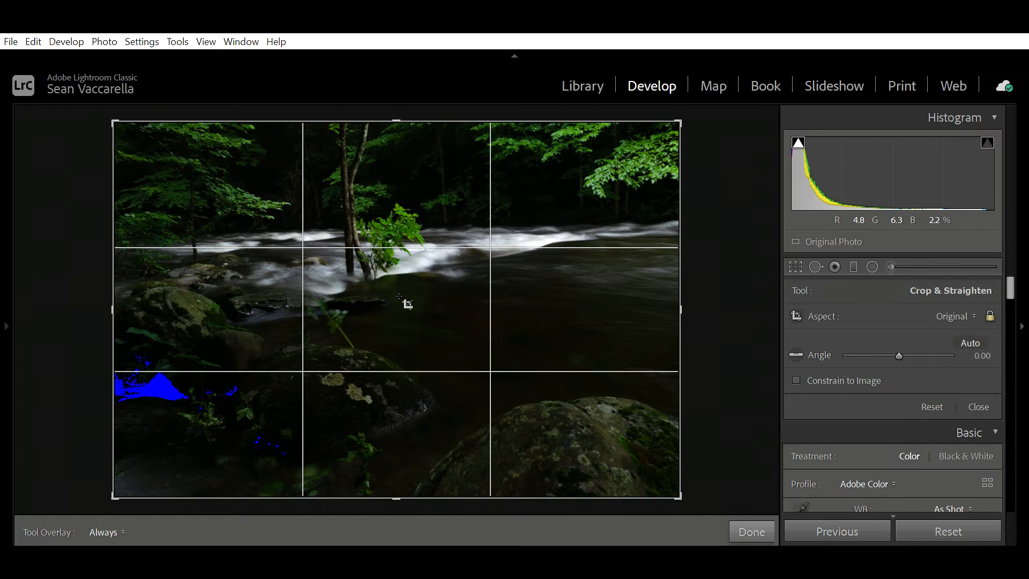
left_click(797, 266)
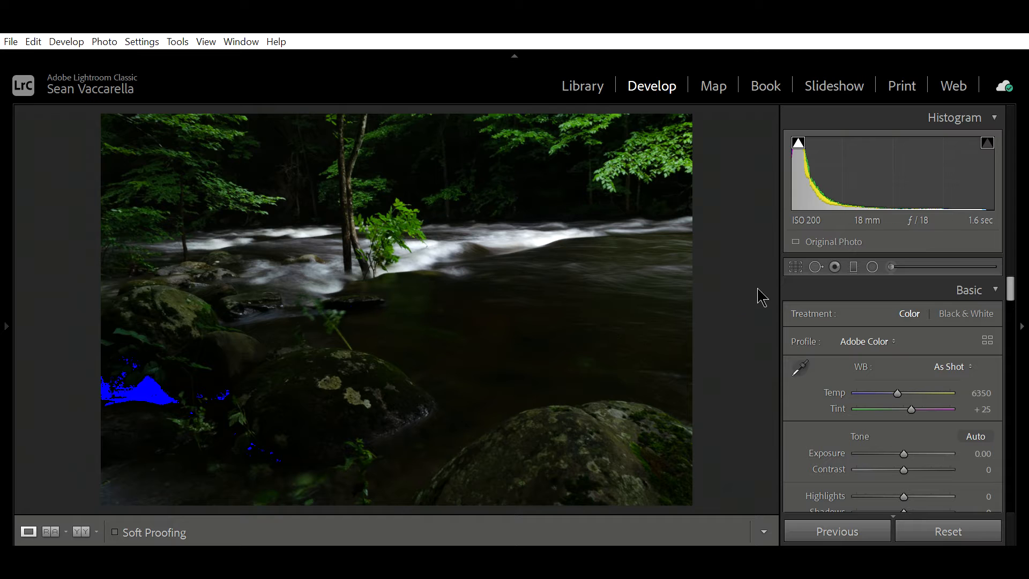
scroll(905, 335, "down", 3)
scroll(909, 371, "up", 2)
scroll(909, 371, "up", 2)
scroll(913, 379, "down", 2)
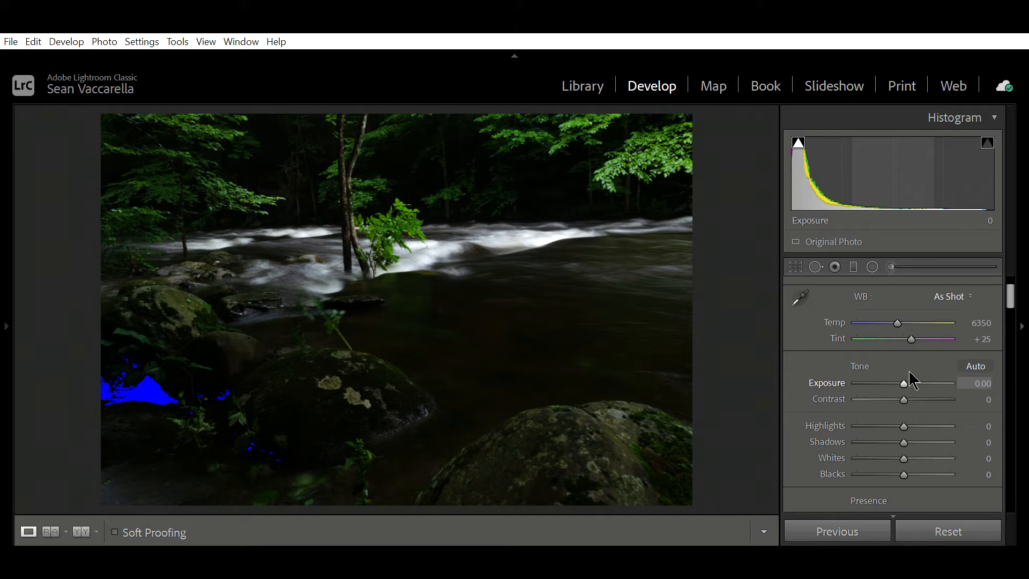
scroll(904, 371, "up", 2)
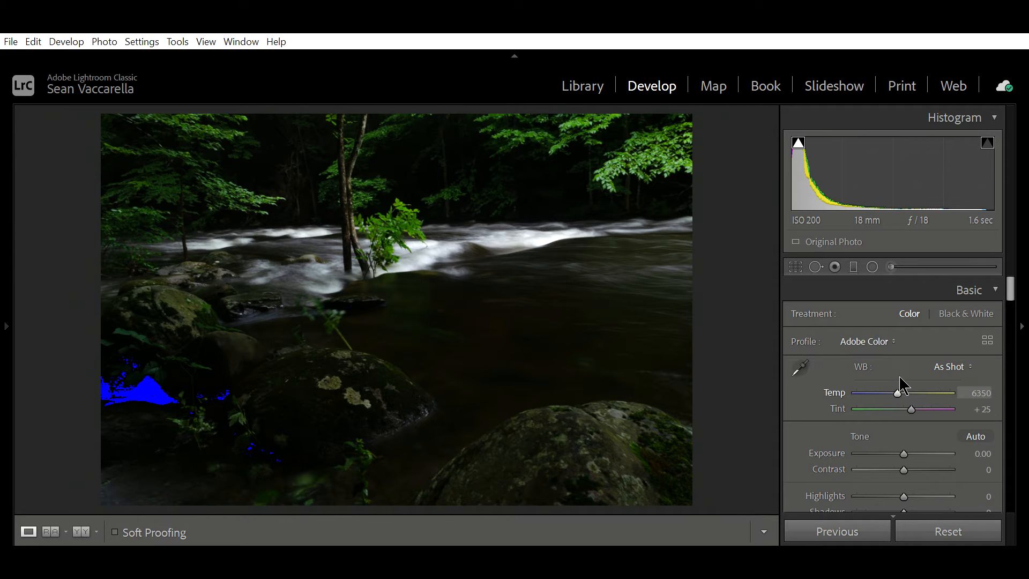
scroll(899, 377, "down", 2)
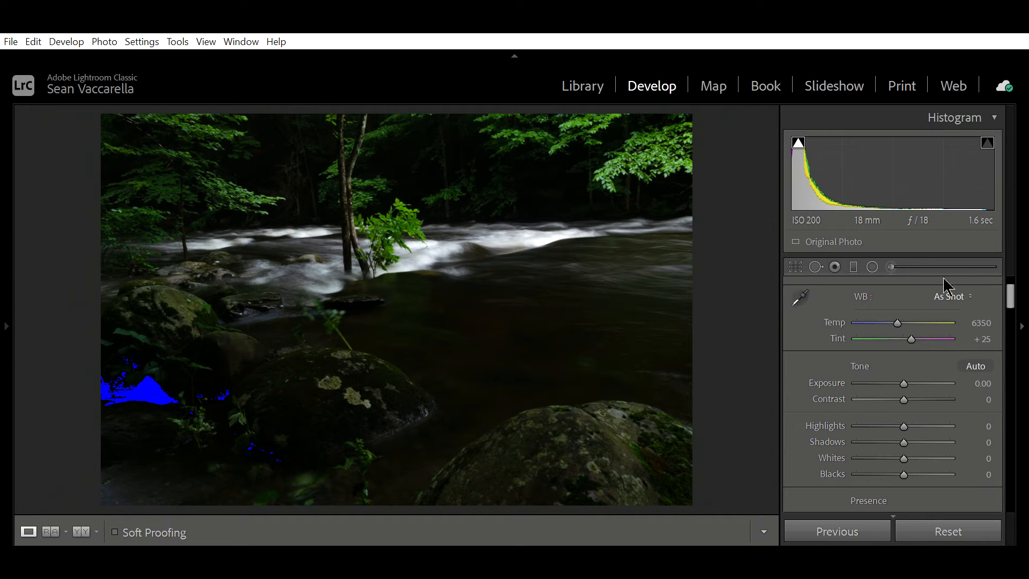
Try the Auto, Daylight, Cloudy and Shade white balance presets on the stream photo.
key("ctrl+shift+u")
scroll(895, 353, "up", 2)
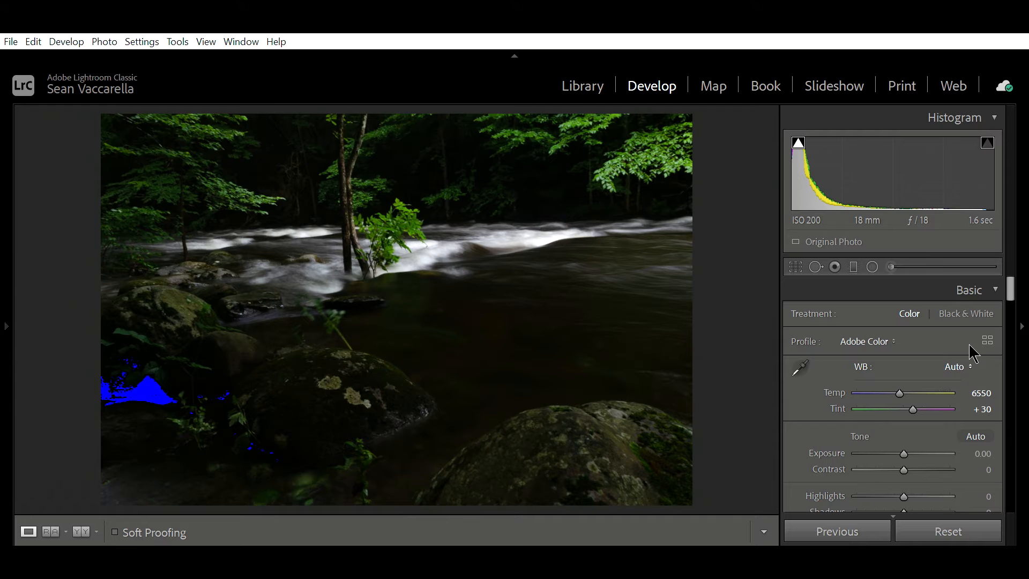
key("ctrl+z")
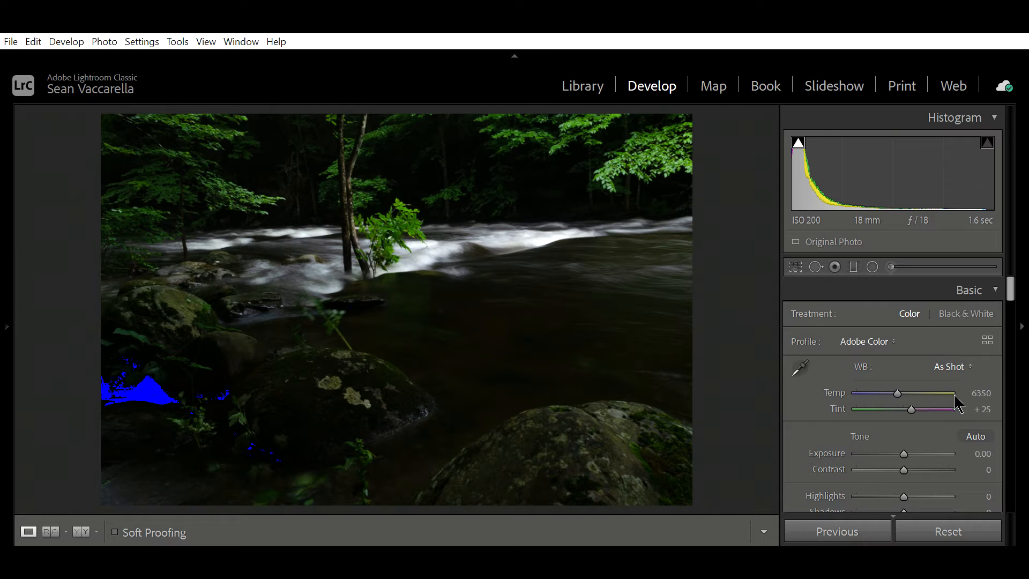
key("ctrl+y")
key("Down")
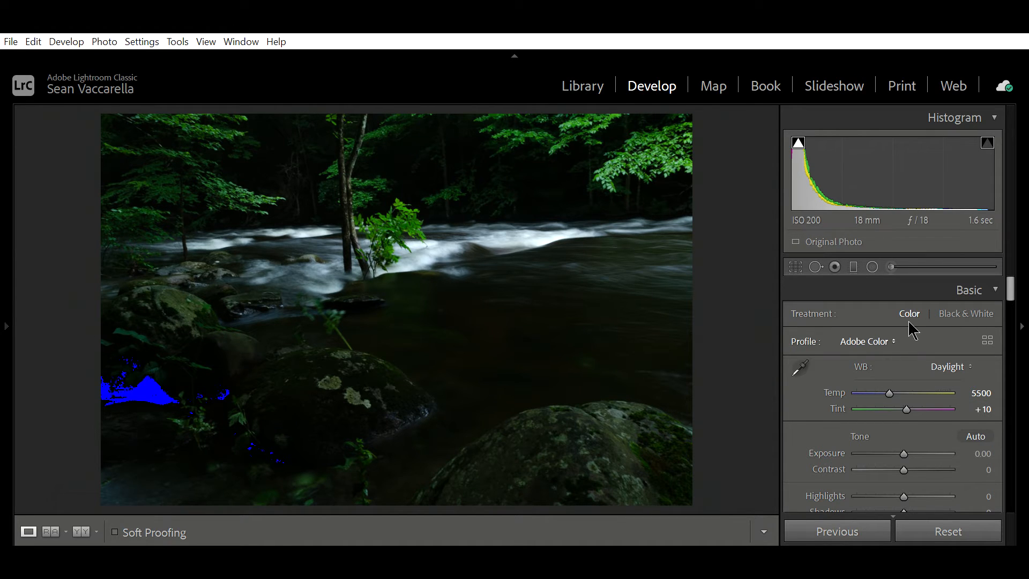
left_click(914, 418)
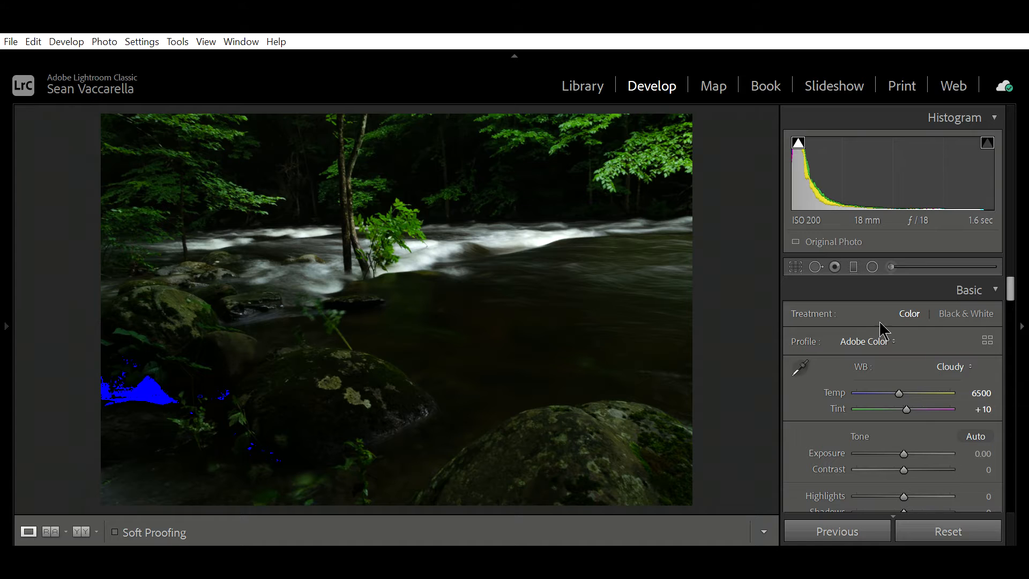
left_click(907, 438)
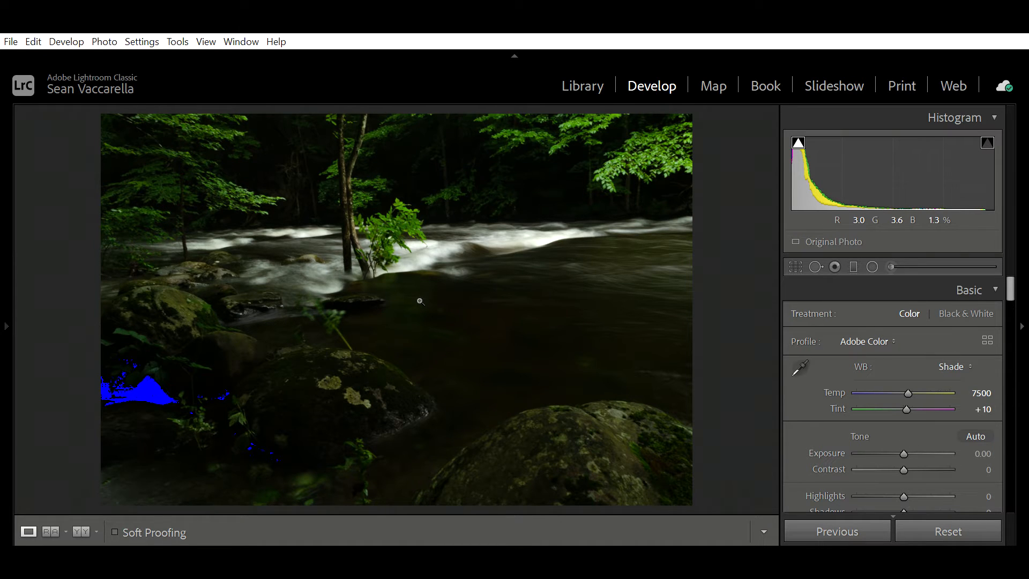
Inspect the rock and dark water up close, then compare the whole photo before and after side by side.
left_click(560, 455)
left_click_drag(503, 328, 452, 377)
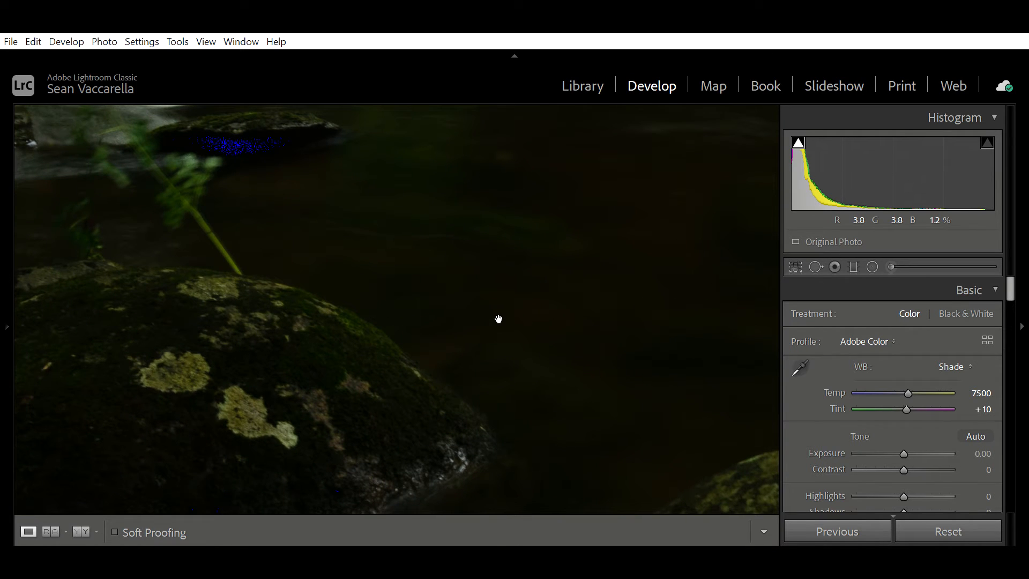
key("y")
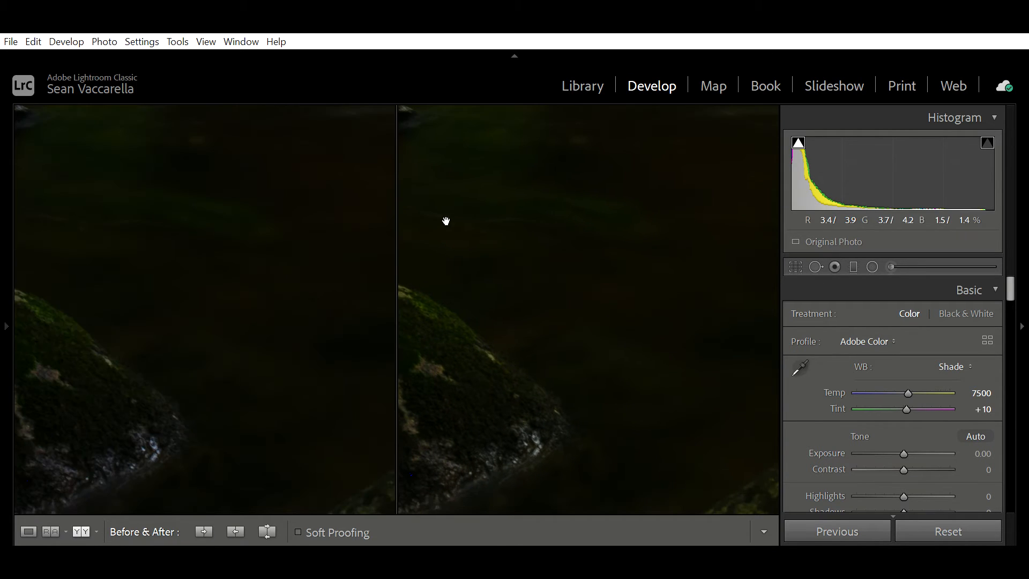
left_click(638, 276)
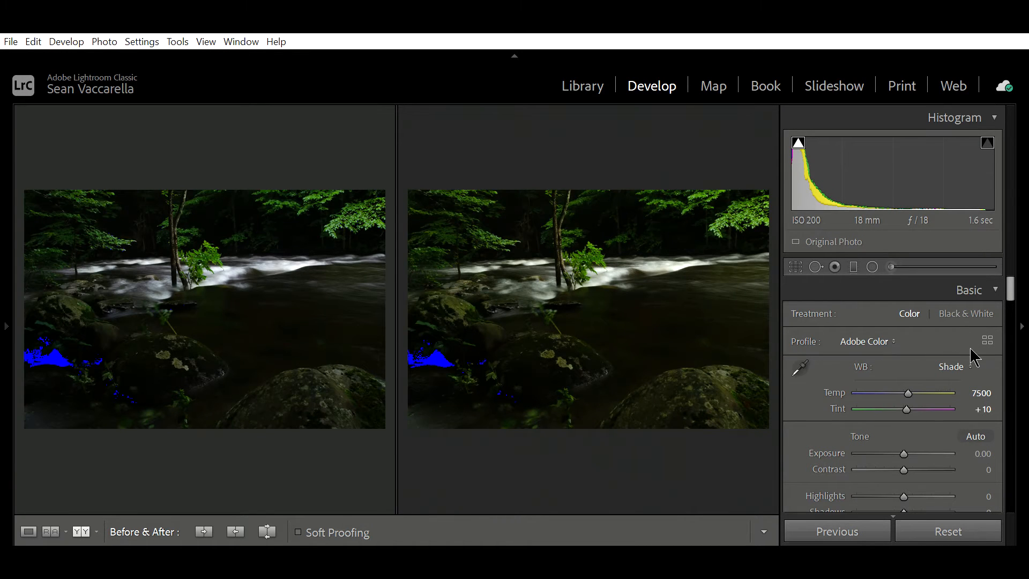
Return the white balance to As Shot and try the Auto white balance for comparison.
left_click(949, 370)
left_click(938, 357)
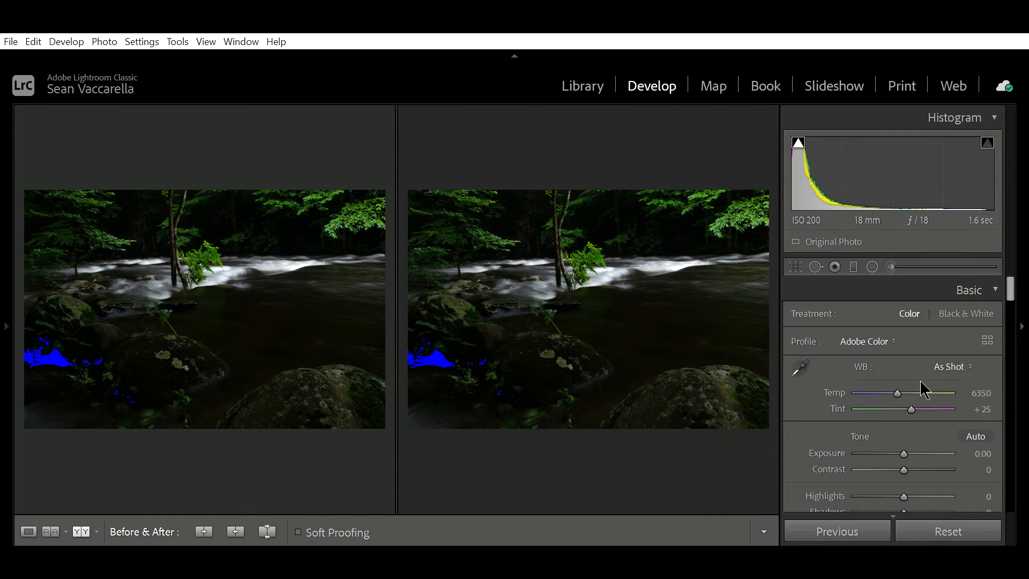
key("shift+u")
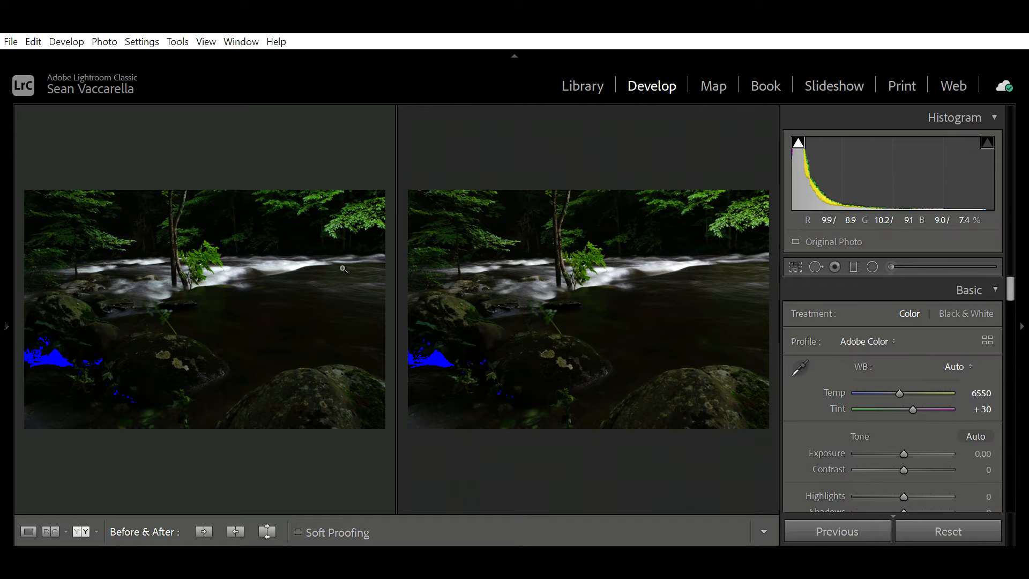
Apply the Daylight white balance, test warmer and cooler temperatures, and set the temperature to 5750.
scroll(958, 366, "down", 1)
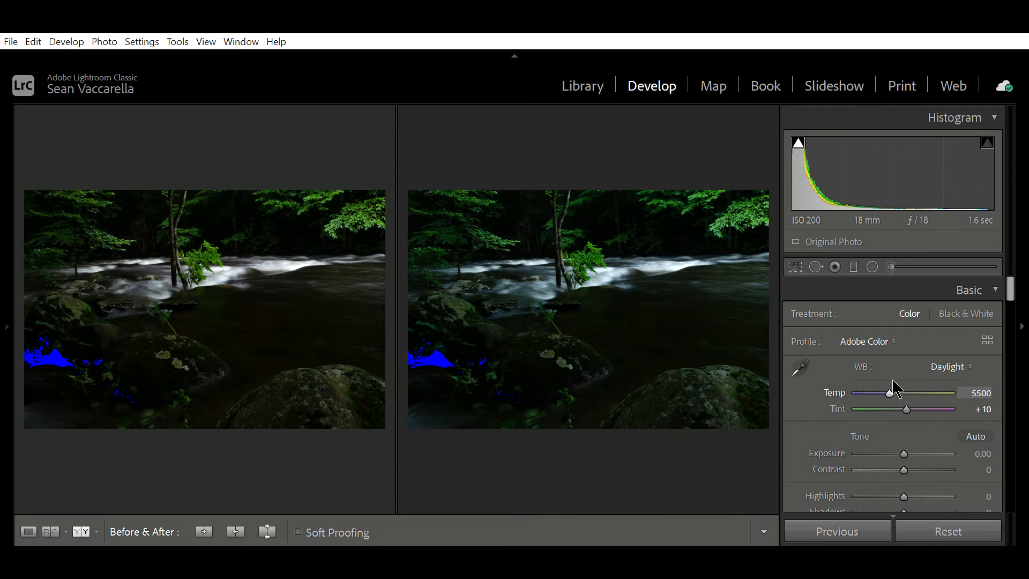
key("shift+Up")
key("shift+Up")
key("shift+Up")
key("shift+Up")
key("shift+Up")
key("shift+Up")
key("shift+Up")
key("shift+Up")
key("shift+Up")
key("shift+Up")
key("shift+Up")
key("shift+Up")
key("shift+Up")
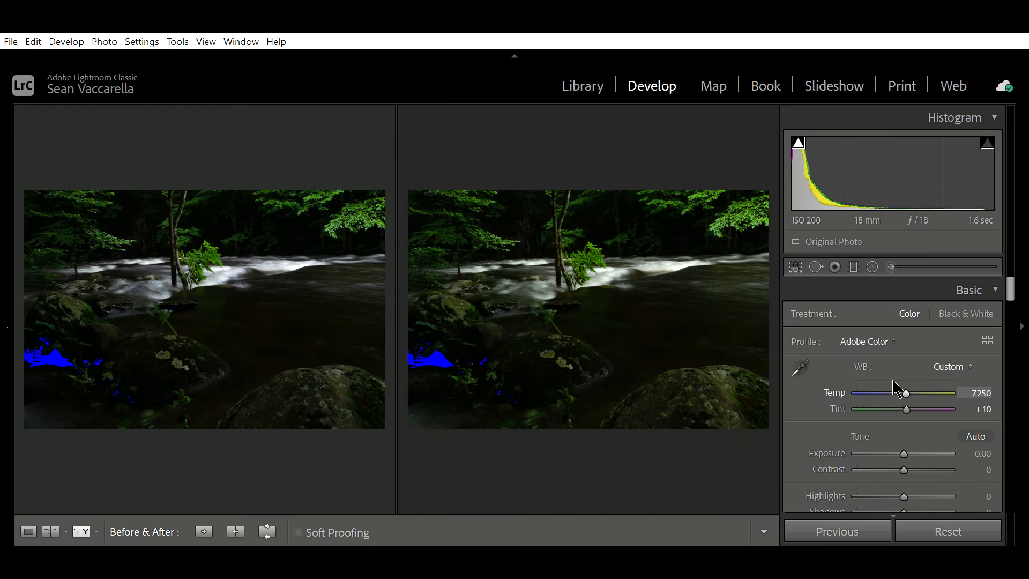
key("shift+Up")
key("shift+Up")
key("shift+Down")
key("shift+Down")
key("shift+Down")
key("shift+Down")
key("shift+Down")
key("shift+Down")
key("shift+Down")
key("shift+Down")
key("shift+Down")
key("shift+Down")
key("shift+Down")
key("shift+Down")
key("shift+Down")
key("shift+Down")
key("shift+Down")
key("shift+Down")
key("shift+Down")
key("shift+Down")
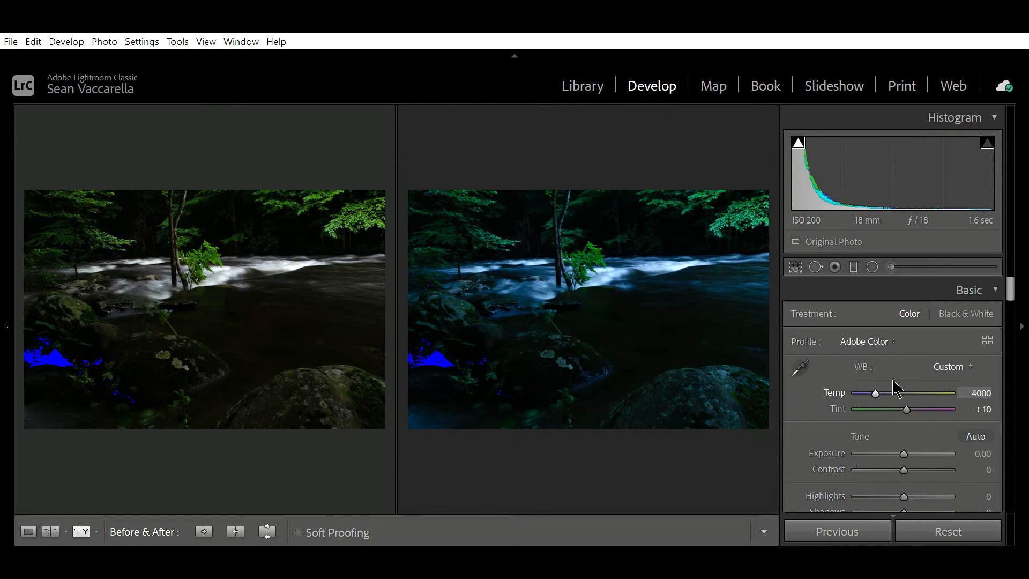
key("shift+Up")
key("shift+Up")
key("shift+Up")
key("shift+Up")
key("shift+Up")
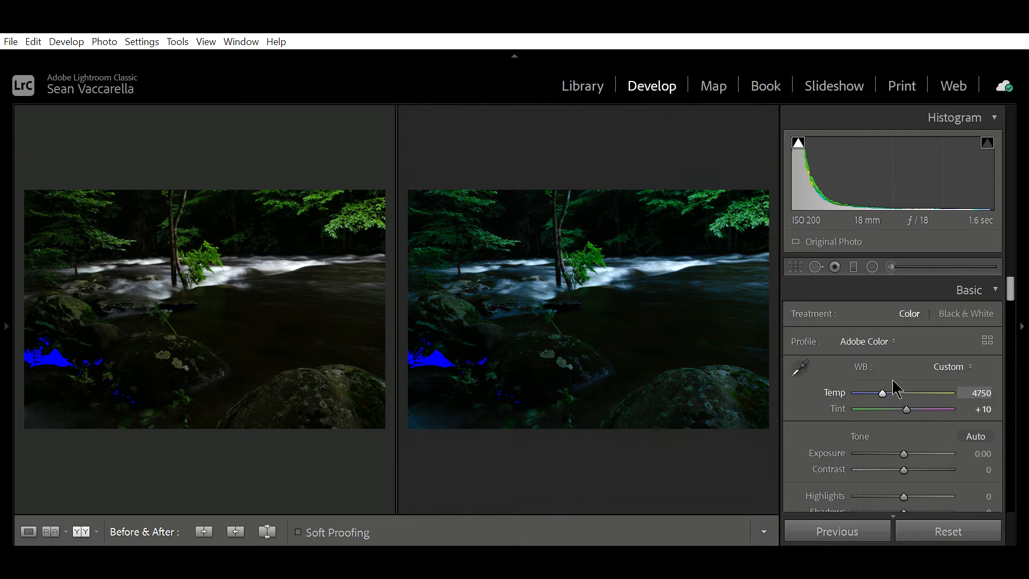
key("shift+Up")
key("shift+Up")
Brighten the stream photo by setting its exposure to +0.76.
scroll(941, 402, "down", 2)
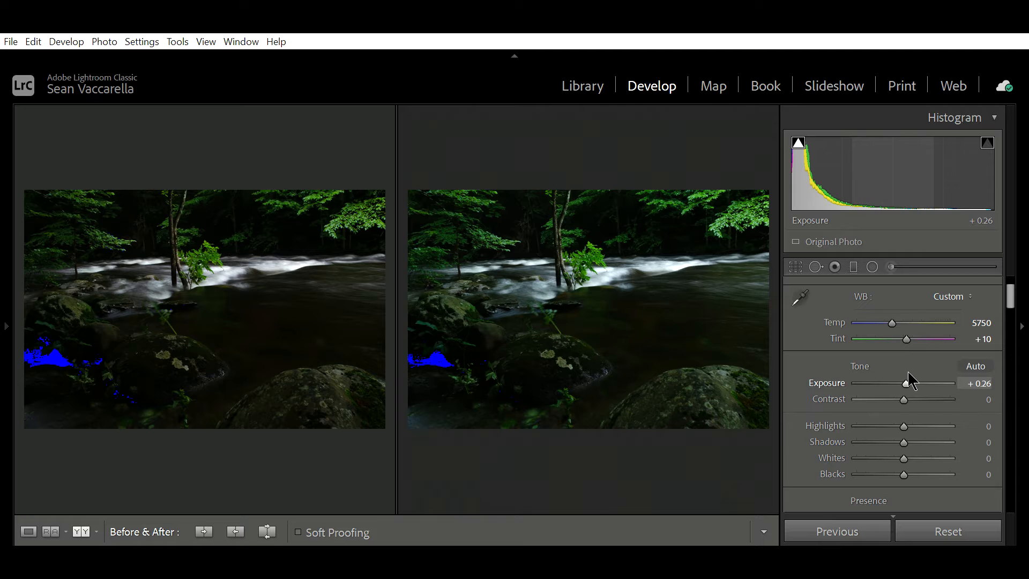
scroll(908, 381, "up", 7)
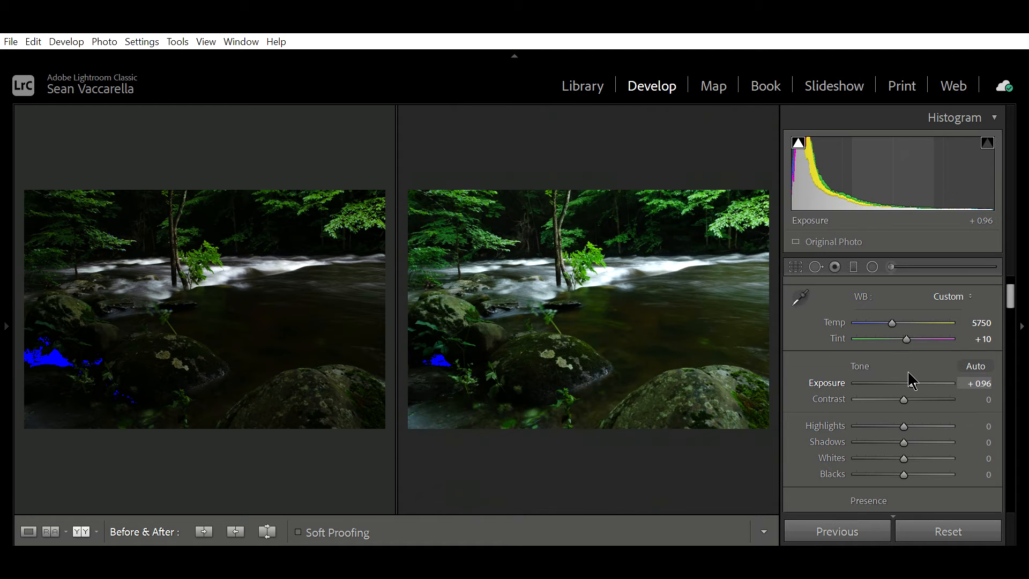
scroll(911, 381, "up", 1)
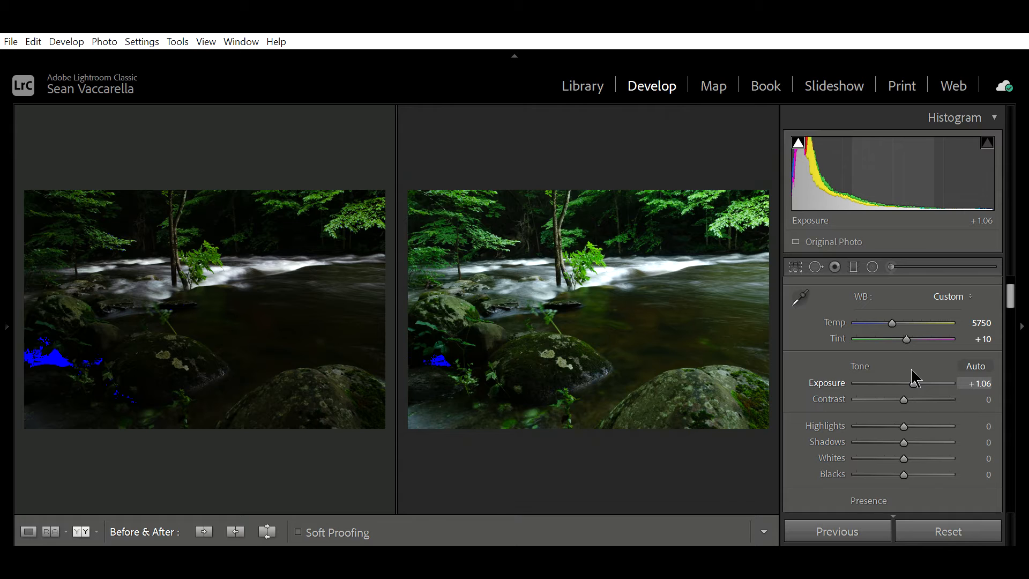
key("Down")
key("Down")
key("Down")
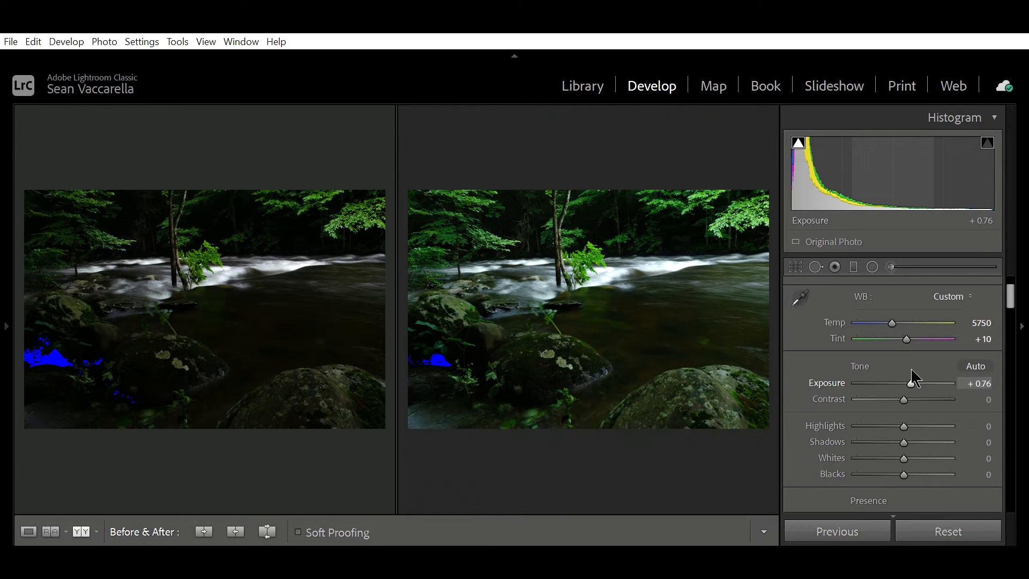
Fine-tune the photo's exposure to +0.86.
key("Up")
key("Up")
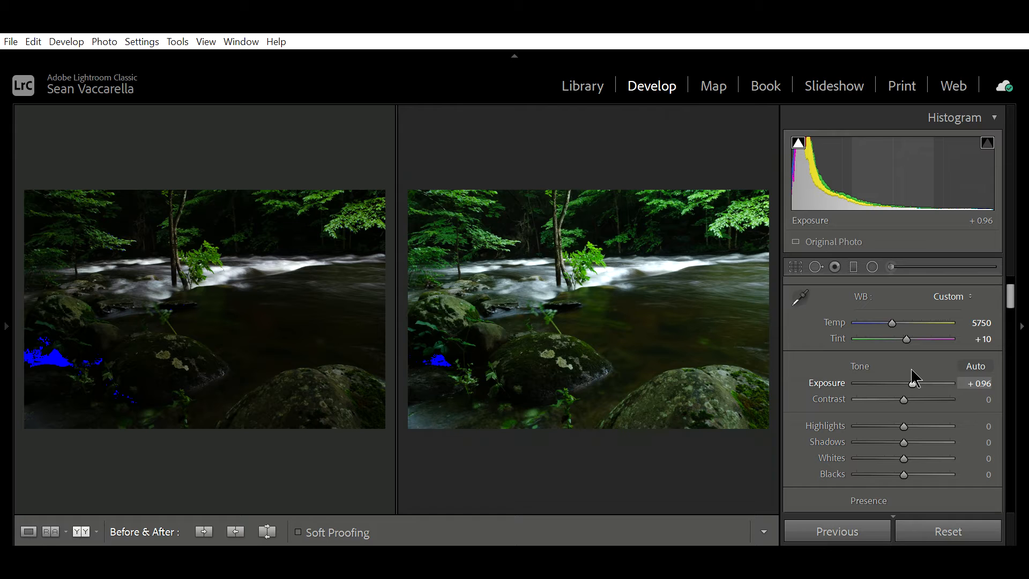
key("Down")
Test the highlights and whites at their brightest extremes, and set Highlights to -51 and Whites to -34.
scroll(909, 418, "down", 2)
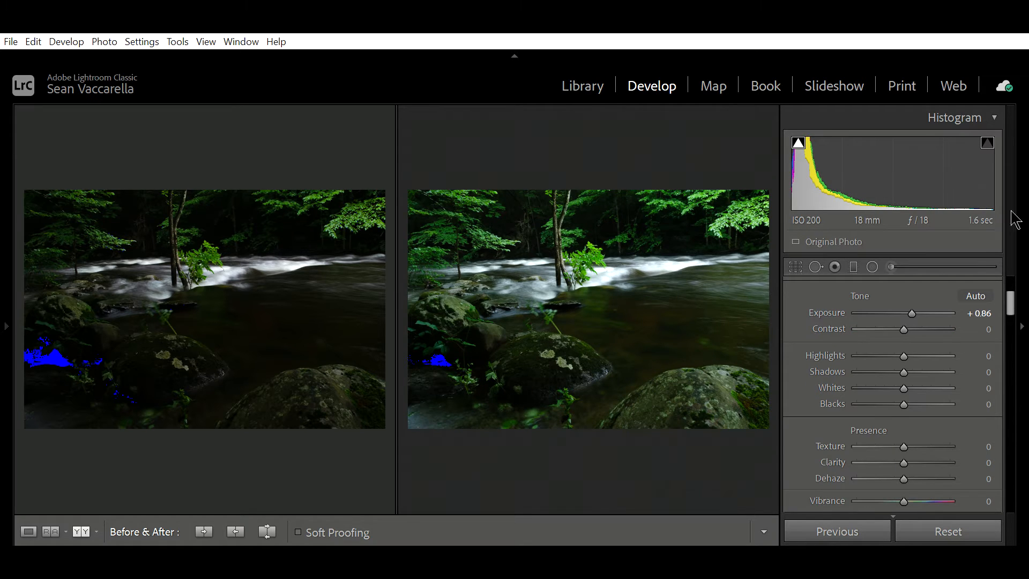
left_click_drag(903, 342, 968, 343)
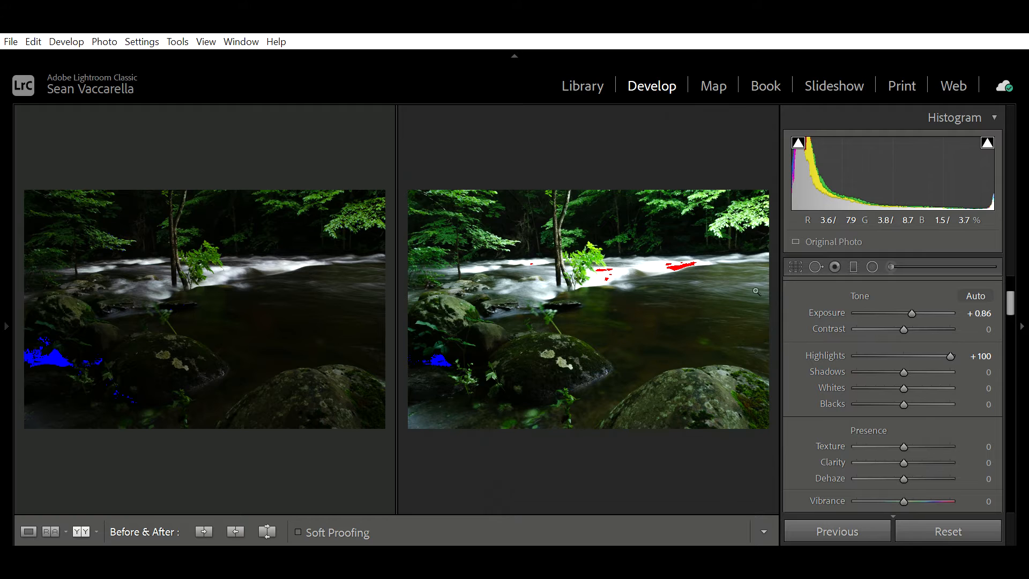
left_click_drag(948, 346, 951, 381)
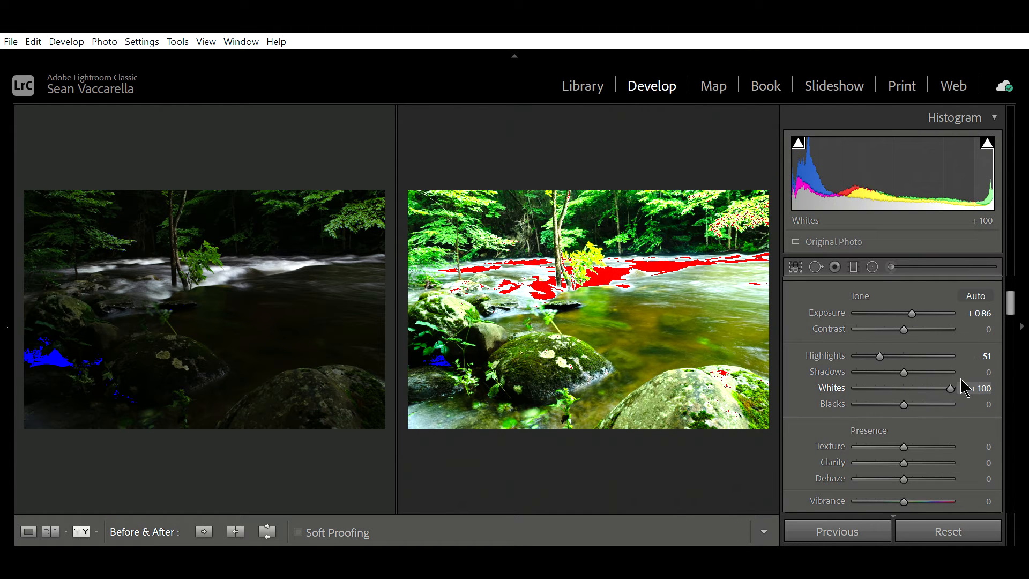
left_click_drag(960, 383, 887, 378)
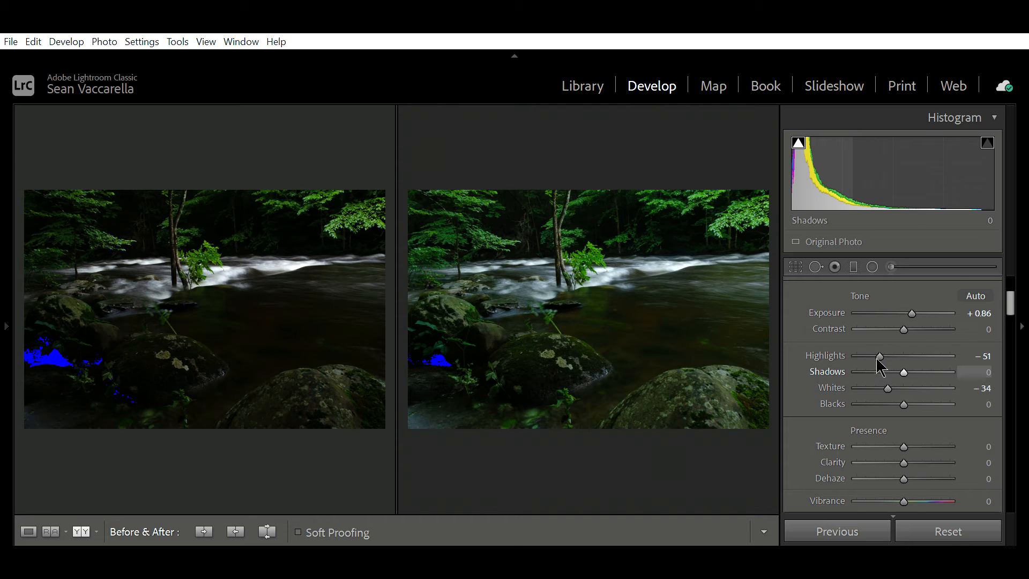
Lift the Shadows to +49 and the Blacks to +62, and return from the before/after comparison to the single photo.
left_click_drag(904, 365, 926, 357)
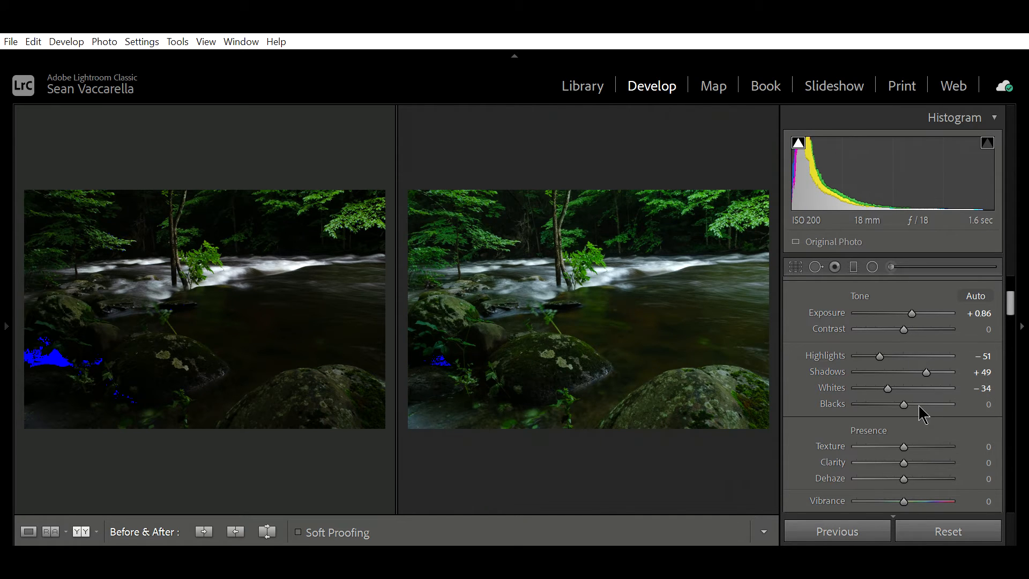
left_click_drag(901, 400, 931, 394)
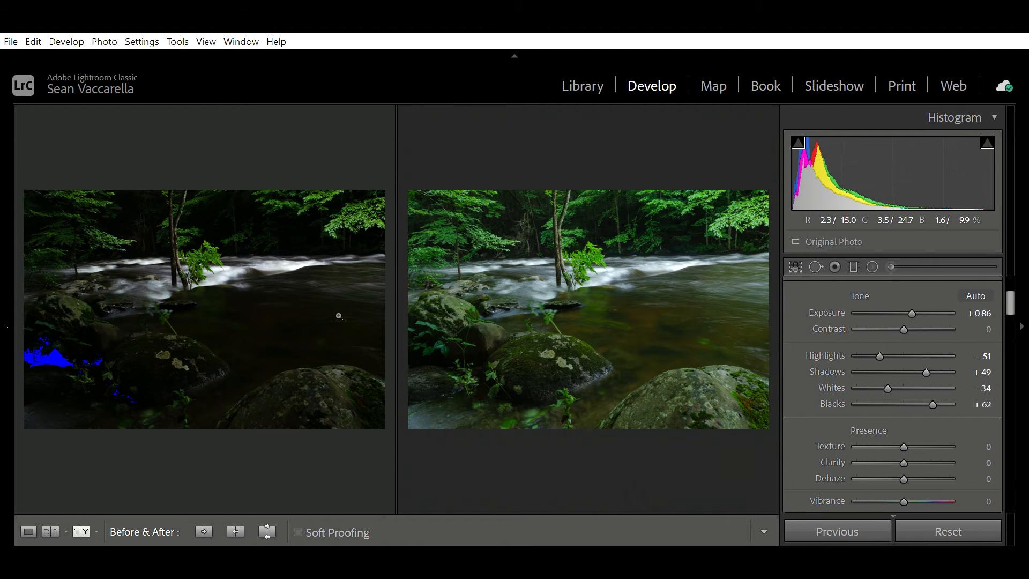
left_click(593, 306)
left_click(609, 271)
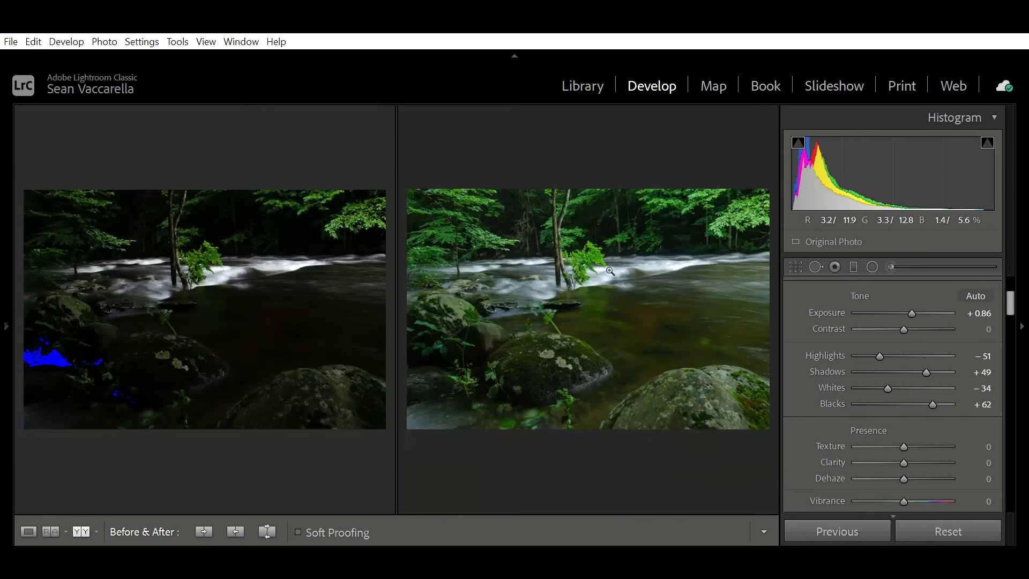
key("y")
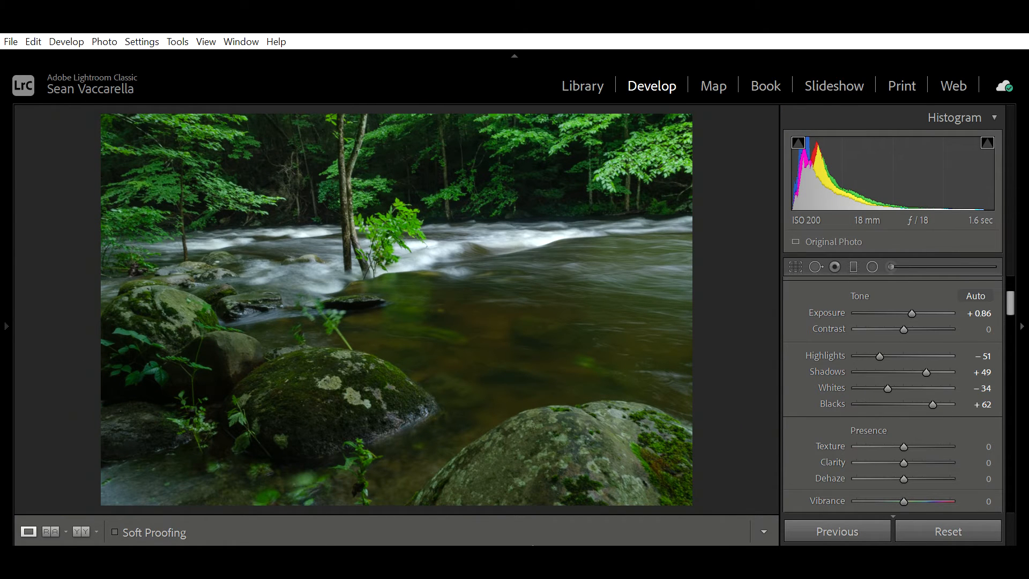
Set Texture to +19 and Clarity to +29, and briefly compare the photo before and after.
mouse_move(547, 542)
scroll(850, 386, "down", 2)
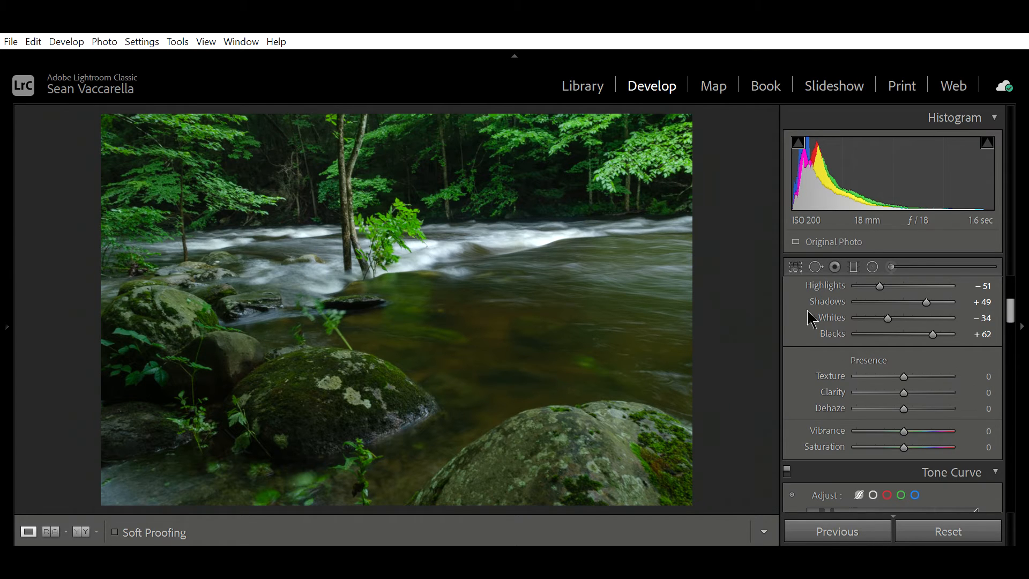
left_click_drag(905, 362, 970, 363)
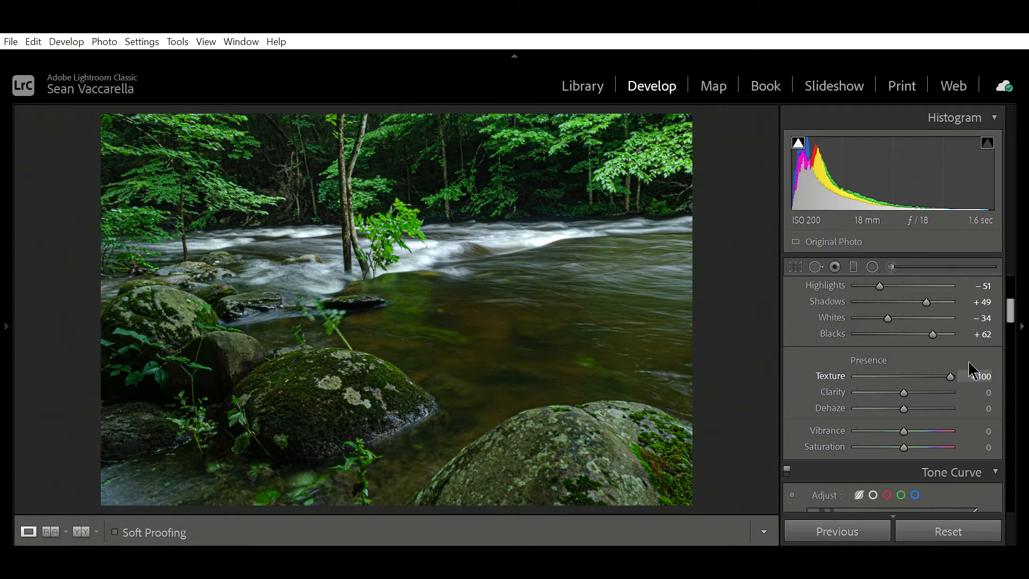
left_click_drag(955, 372, 913, 369)
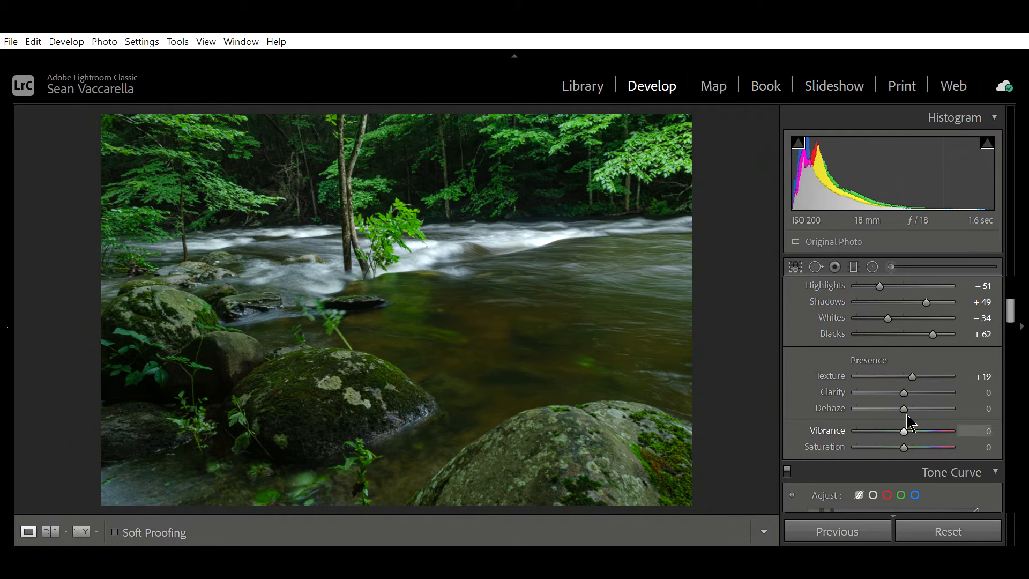
mouse_move(904, 392)
left_mouse_down()
mouse_move(973, 382)
mouse_move(867, 375)
mouse_move(917, 379)
left_mouse_up()
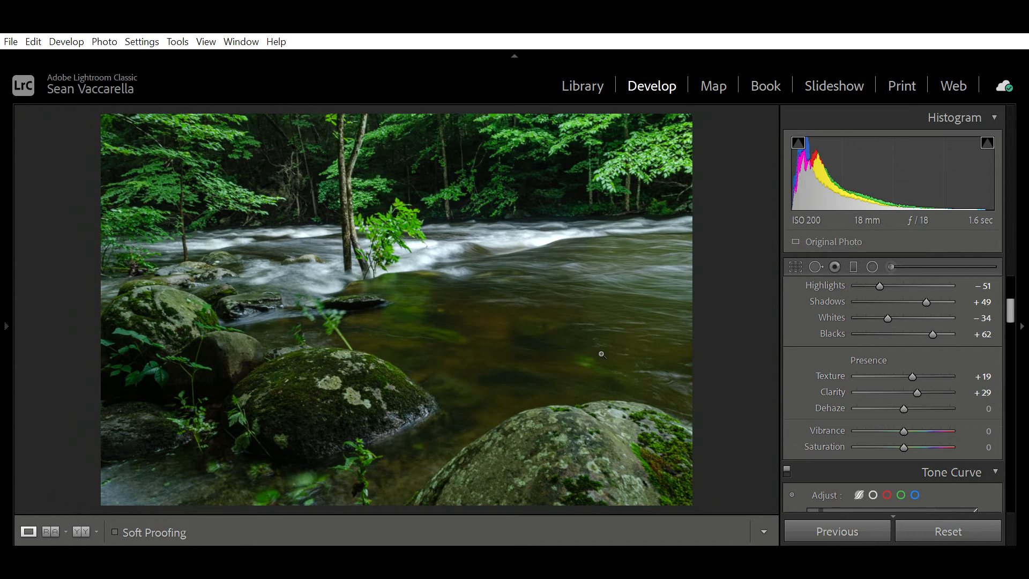
key("y")
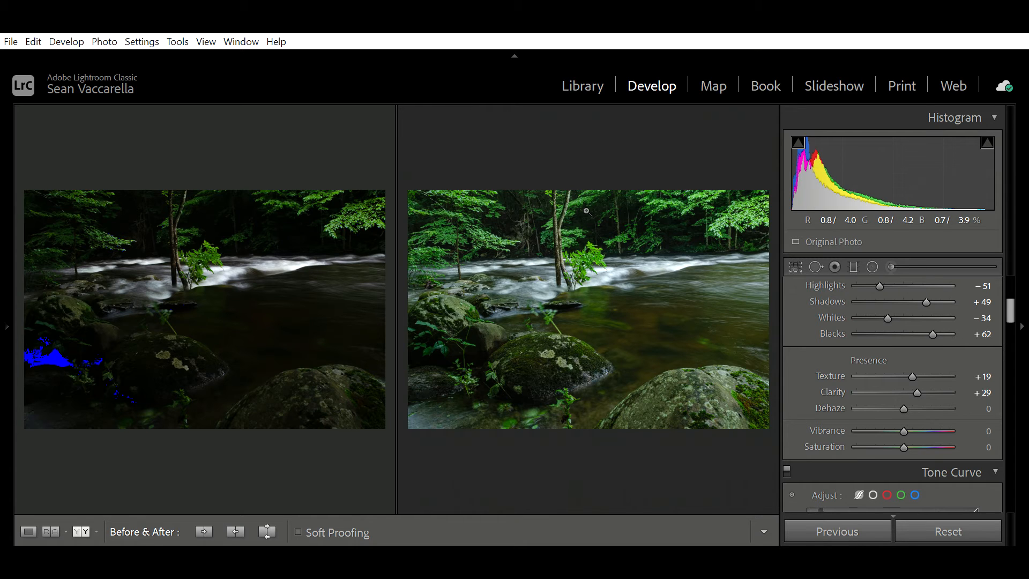
key("y")
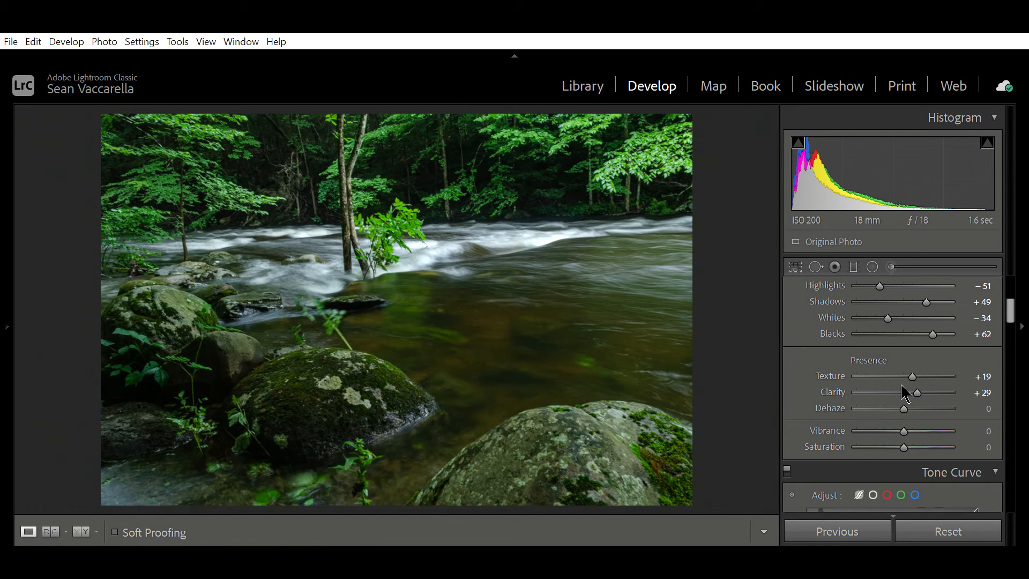
Shape a gentle S-curve in the parametric tone curve by lowering the Darks and raising the Highlights.
left_click_drag(1012, 299, 1012, 297)
scroll(1013, 298, "down", 1)
left_click_drag(1013, 303, 1020, 317)
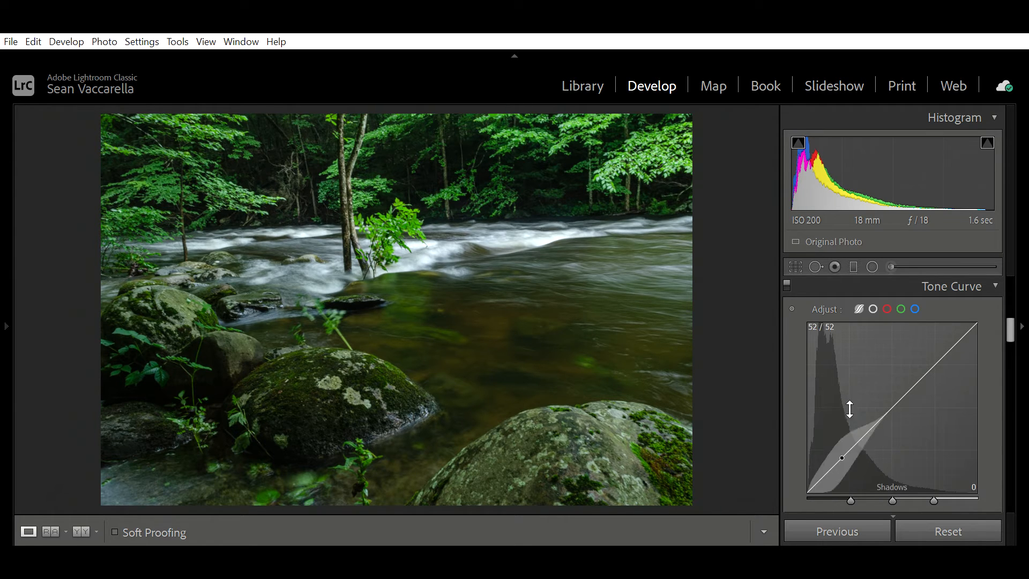
scroll(879, 402, "up", 1)
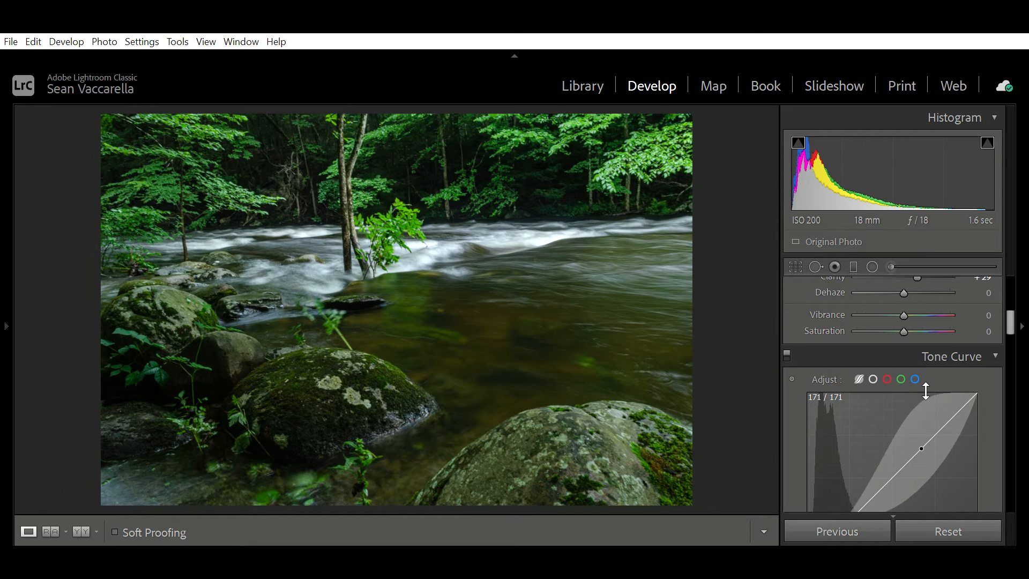
scroll(926, 391, "down", 2)
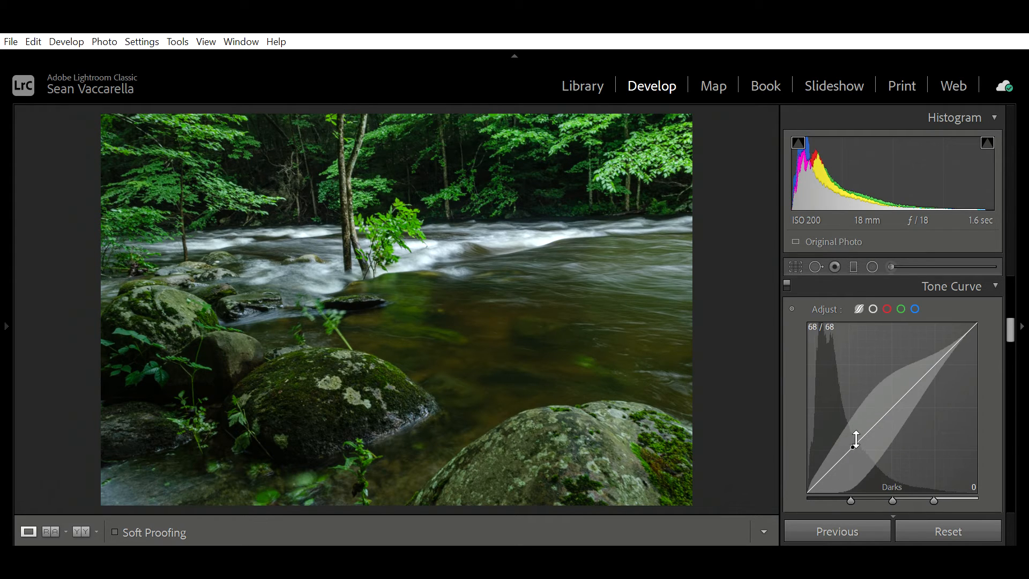
left_click_drag(854, 440, 851, 457)
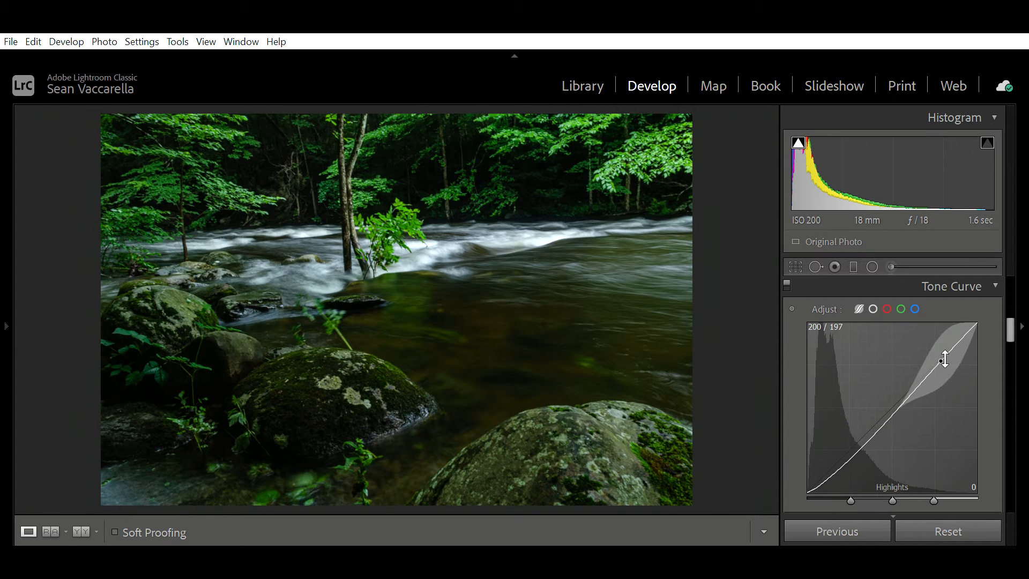
left_click_drag(941, 360, 941, 346)
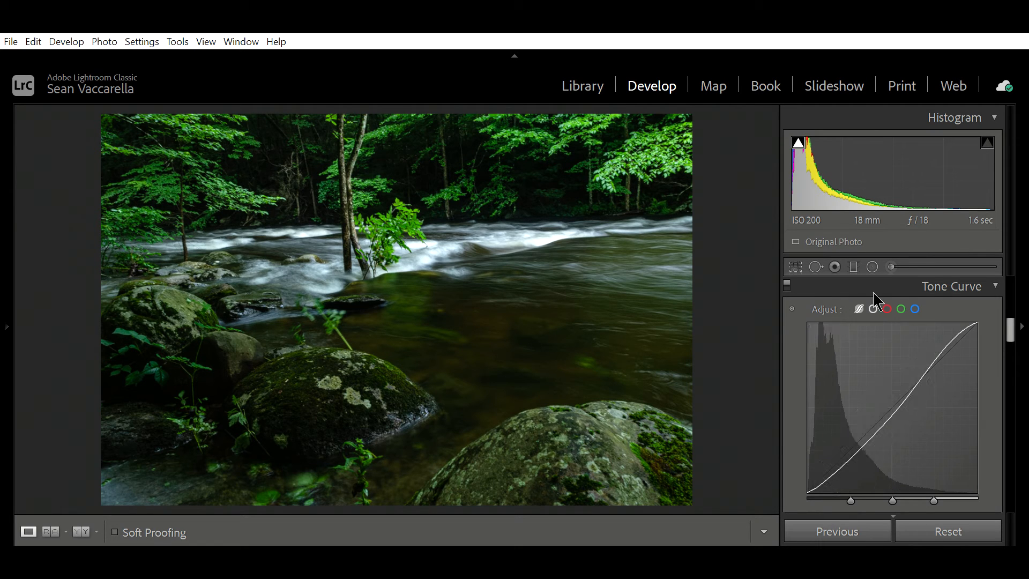
Add two points to the white point curve, one at input 61, output 74 and one at input 197, output 194.
left_click(873, 309)
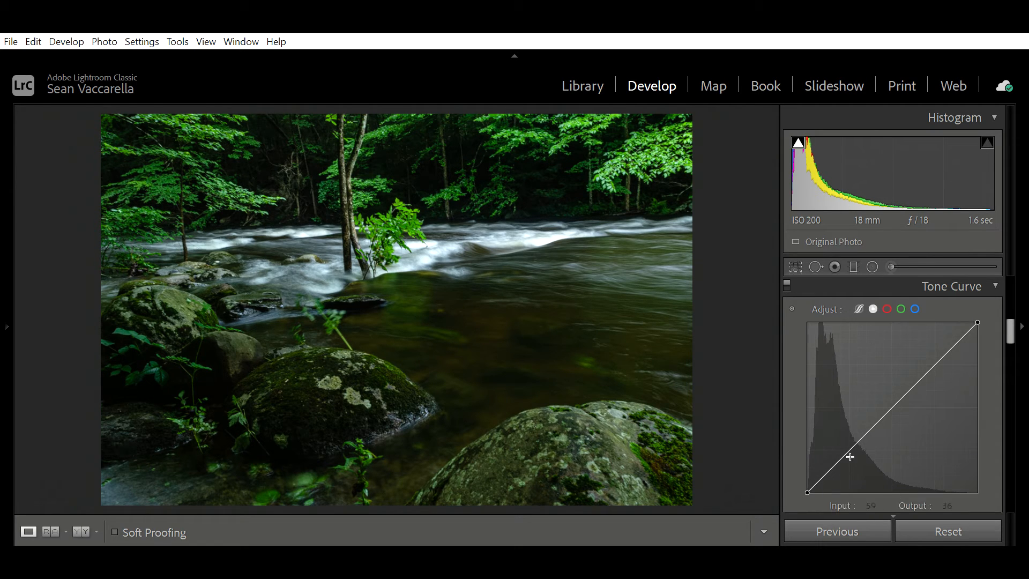
left_click(851, 447)
left_click_drag(852, 447, 850, 432)
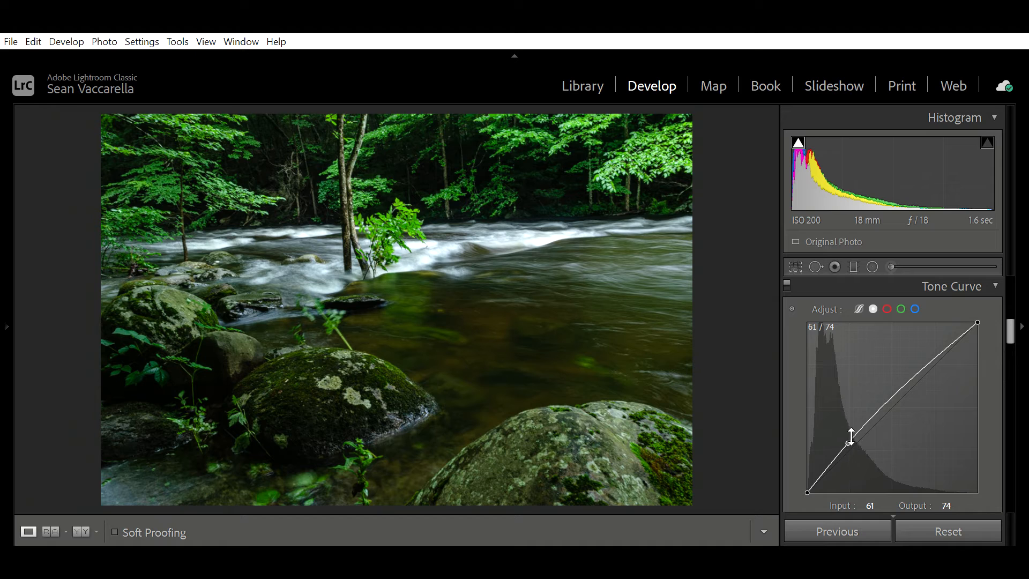
left_click(939, 343)
mouse_move(940, 345)
left_mouse_down()
mouse_move(931, 326)
mouse_move(941, 348)
left_mouse_up()
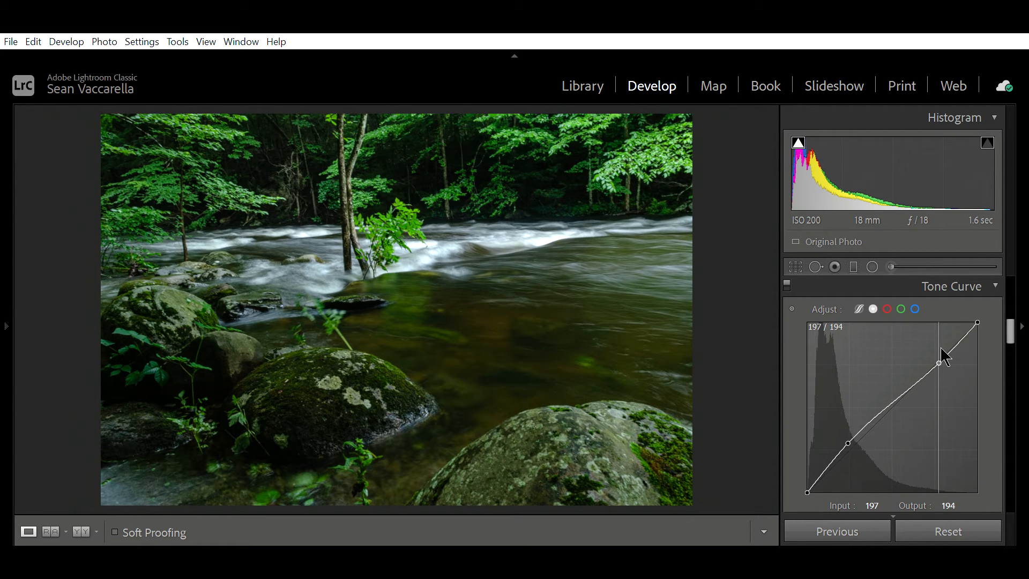
Bend the red channel curve into an S with points at input 67, output 55 and input 192, output 206.
left_click(886, 309)
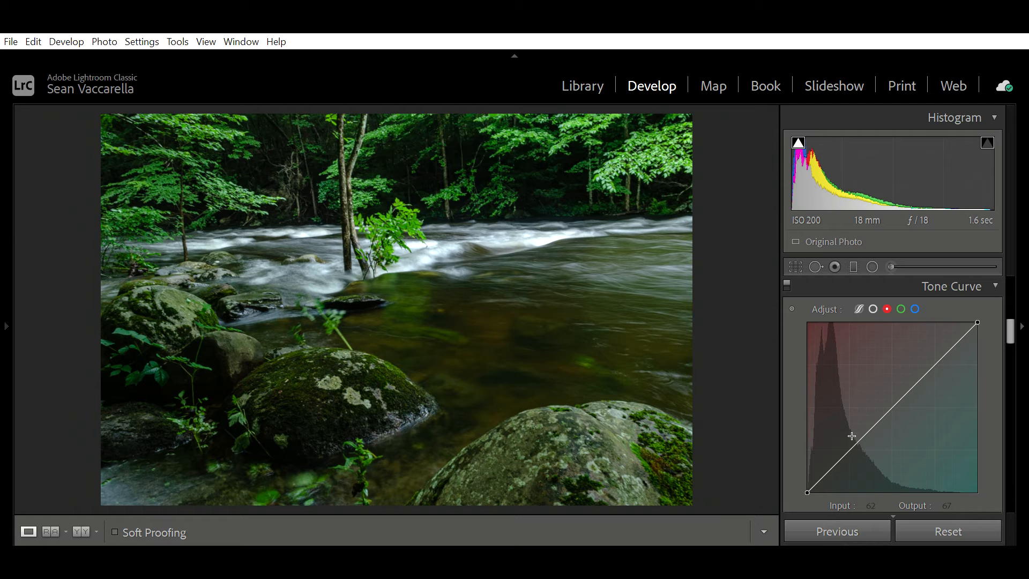
left_click_drag(854, 435, 853, 446)
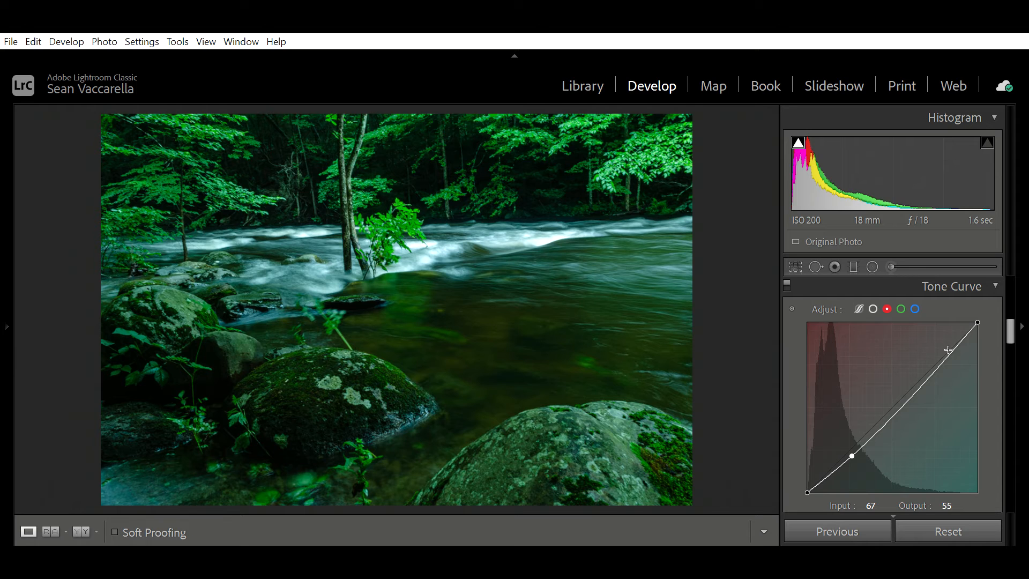
left_click_drag(944, 354, 934, 348)
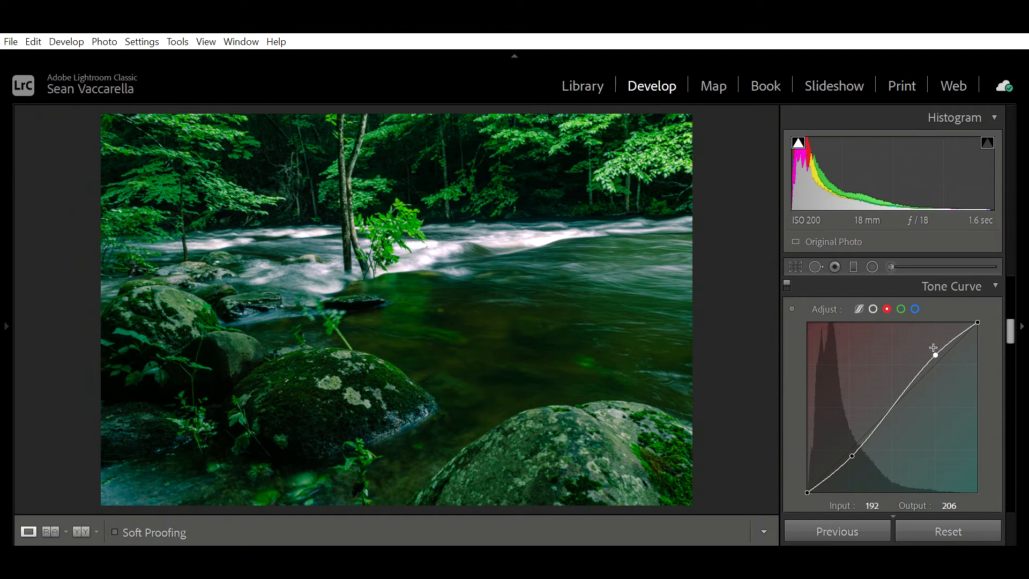
Bend the green channel curve into an S with points at input 65, output 55 and input 188, output 196.
left_click(901, 310)
left_click_drag(851, 436, 853, 450)
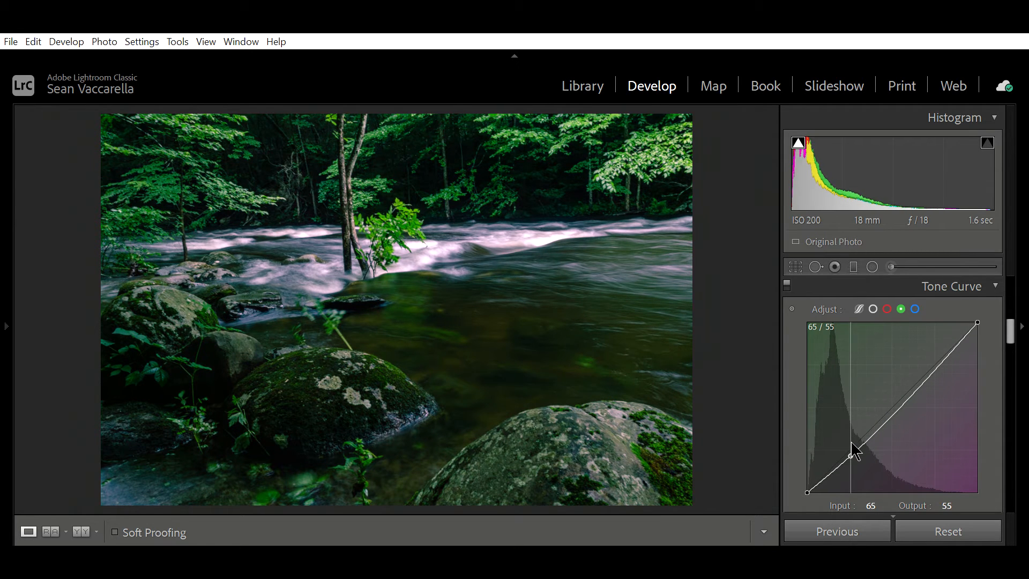
left_click_drag(937, 358, 936, 348)
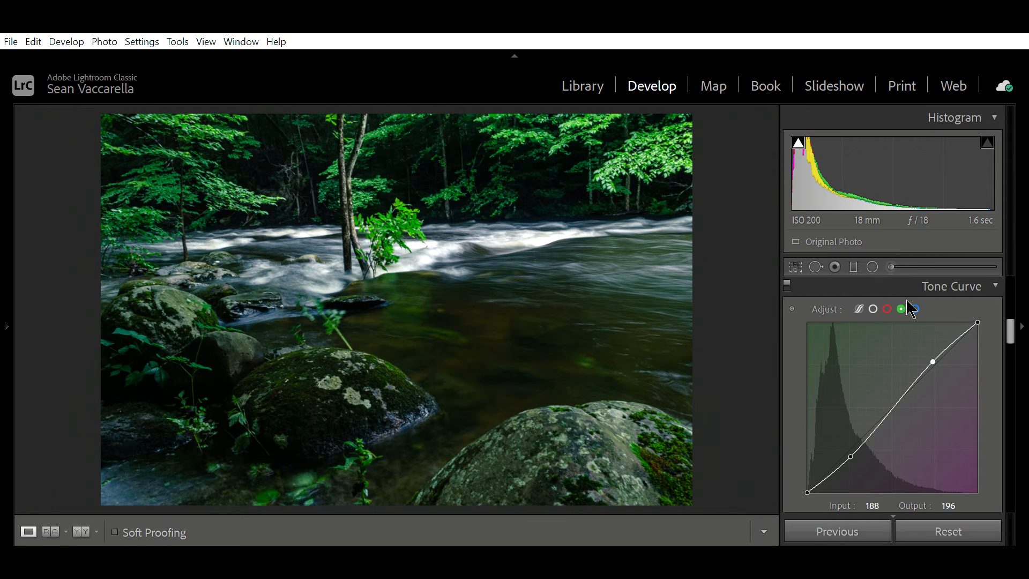
Bend the blue channel curve into an S by lowering its dark tones and placing a bright point at input 188, output 208.
left_click(915, 309)
left_click_drag(848, 438, 849, 443)
left_click(939, 359)
left_click_drag(938, 354, 934, 340)
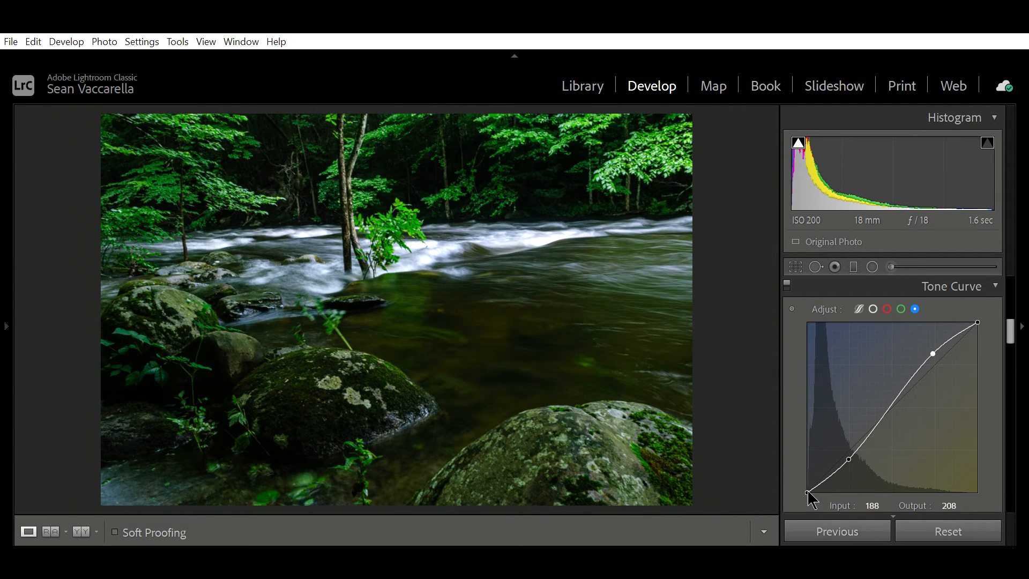
Compare the photo before and after side by side, inspecting the trees, rushing water and mossy rock up close.
key("y")
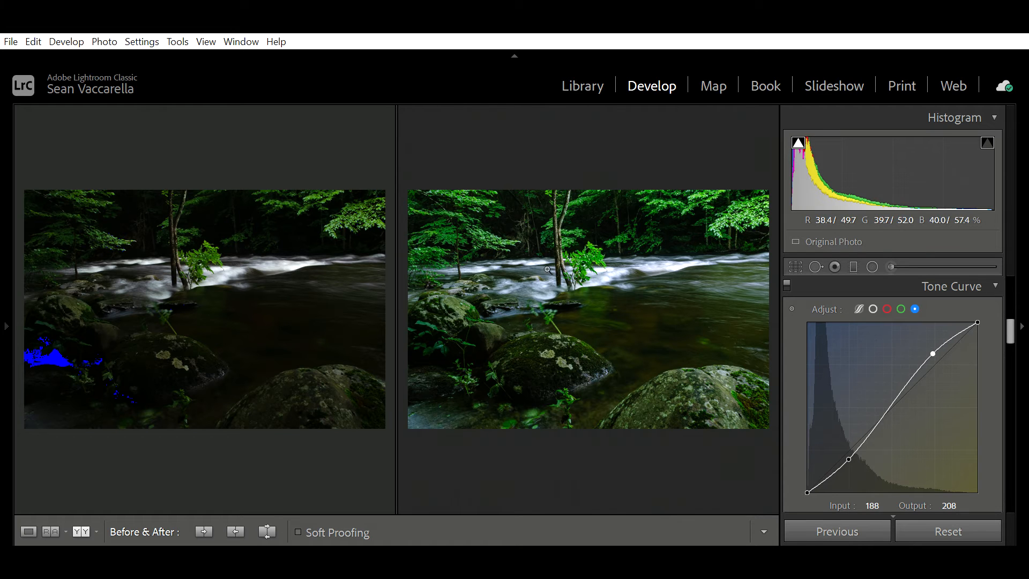
left_click(542, 289)
left_click_drag(536, 281, 493, 283)
left_click_drag(625, 290, 529, 280)
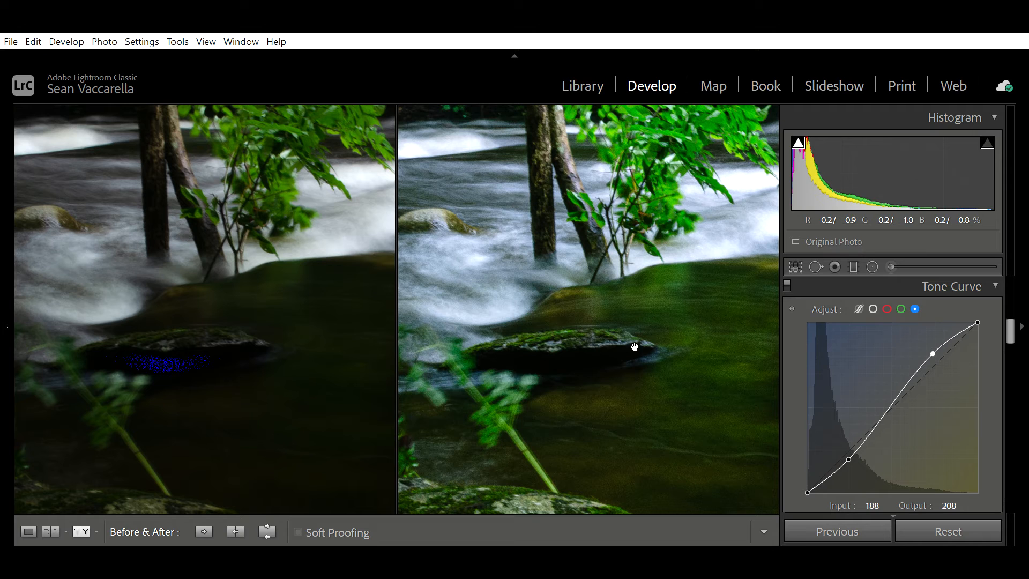
left_click(591, 362)
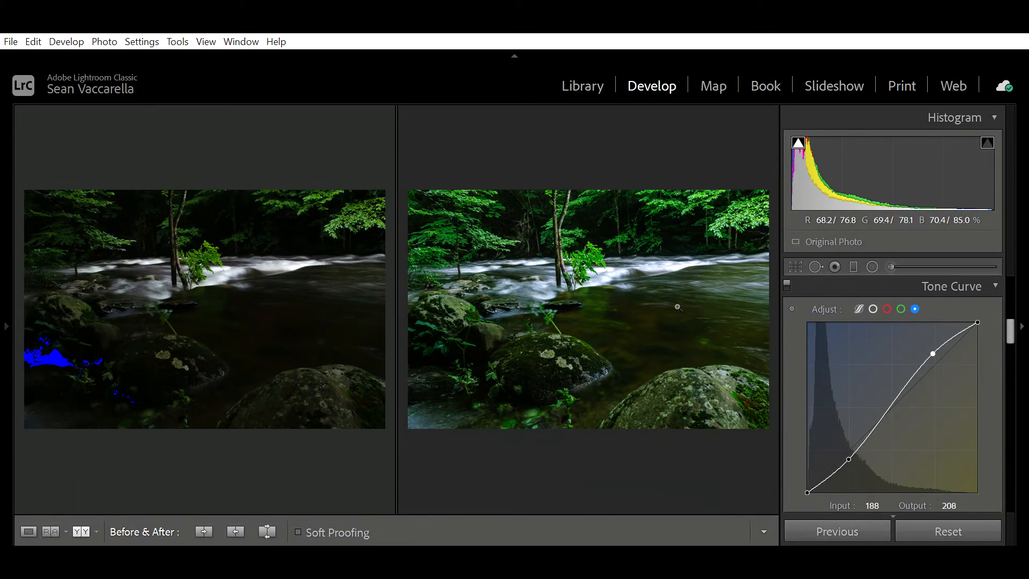
Set the midtones luminance to -100 in the color grading wheels.
scroll(1014, 327, "down", 5)
left_click_drag(1016, 332, 998, 346)
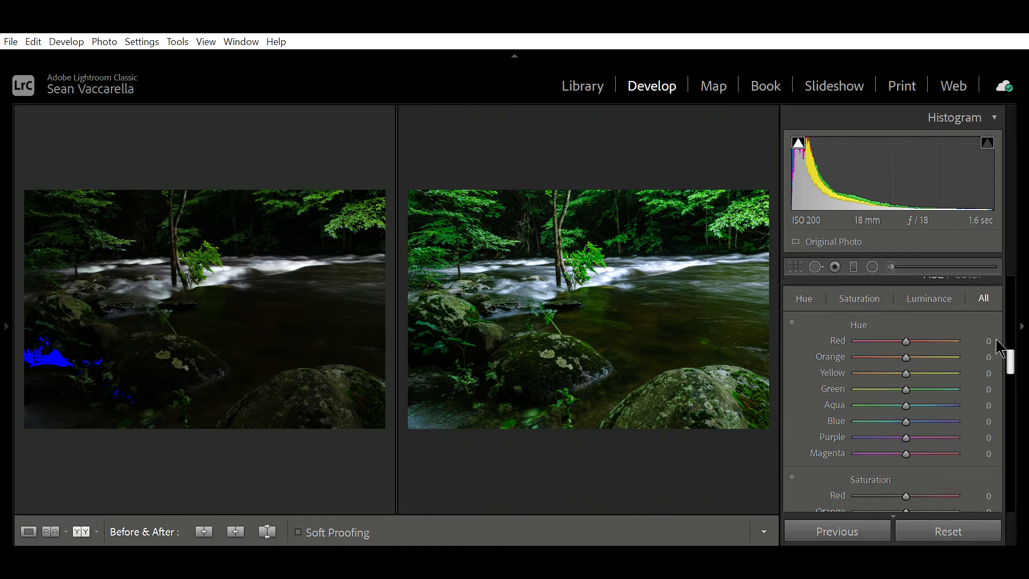
left_click_drag(997, 340, 1014, 396)
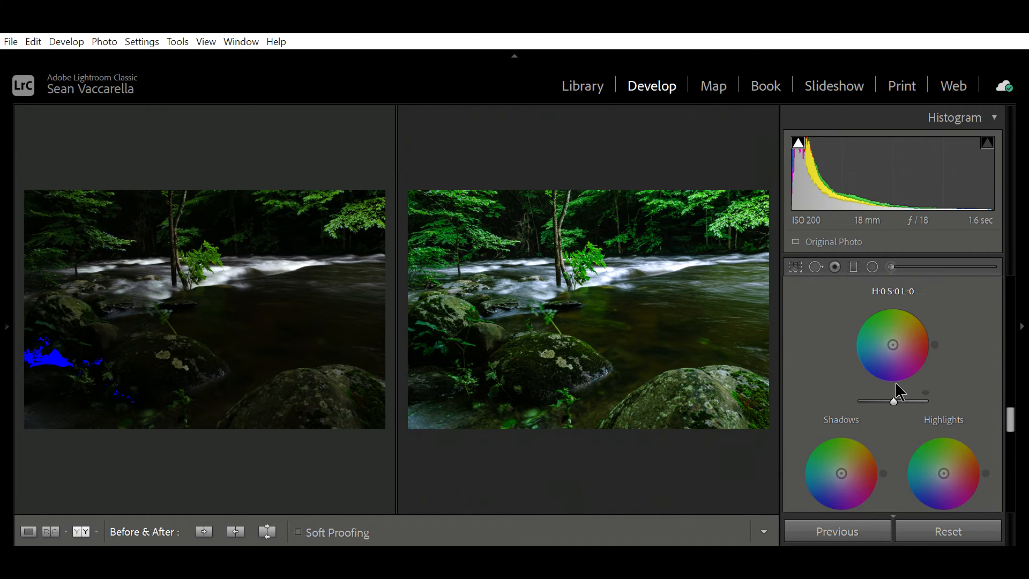
left_click_drag(896, 399, 851, 393)
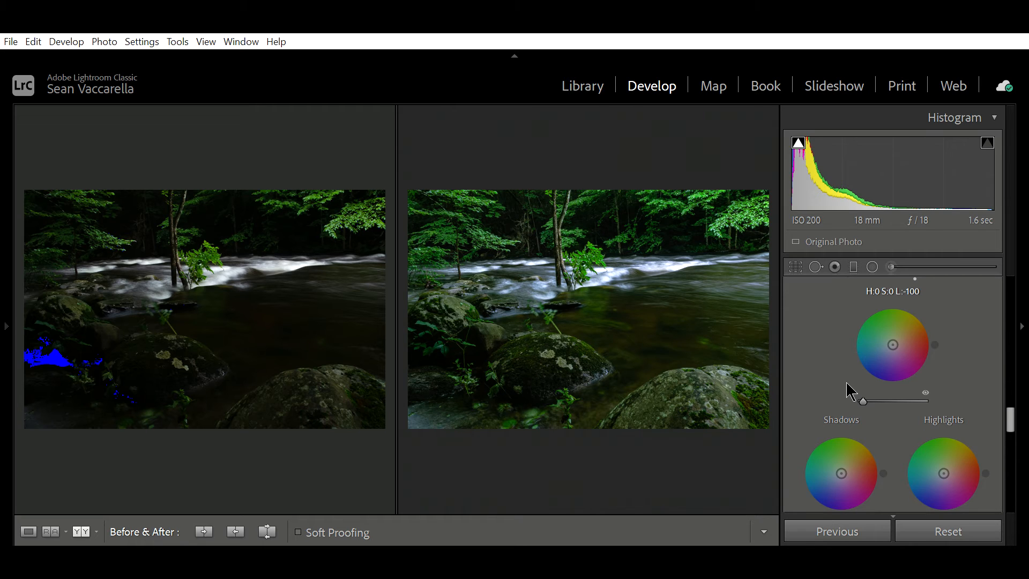
Raise the midtones luminance in the color grading wheels to a moderate value above zero.
left_click_drag(847, 383, 937, 392)
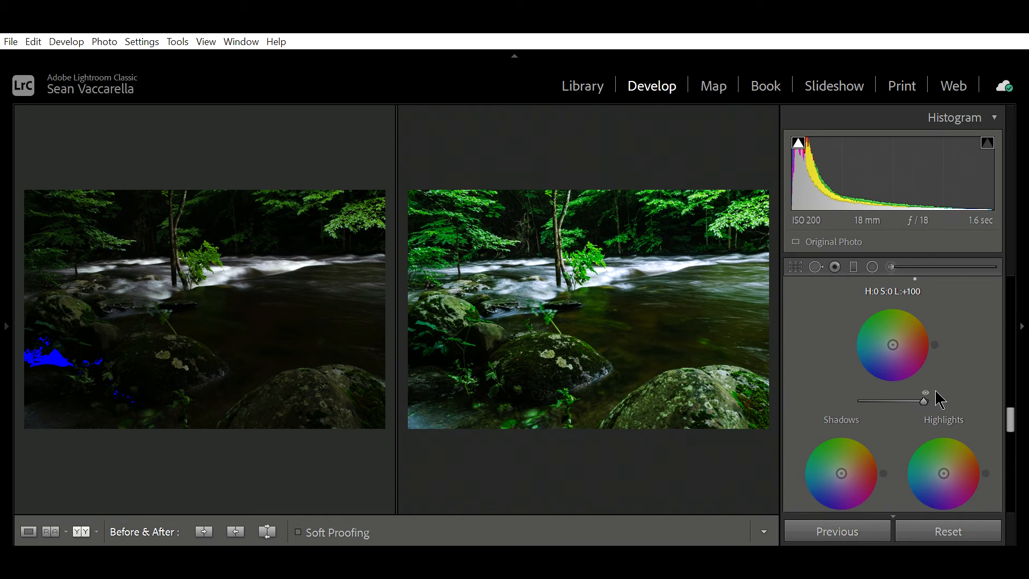
left_click_drag(924, 400, 936, 393)
left_click_drag(924, 401, 905, 399)
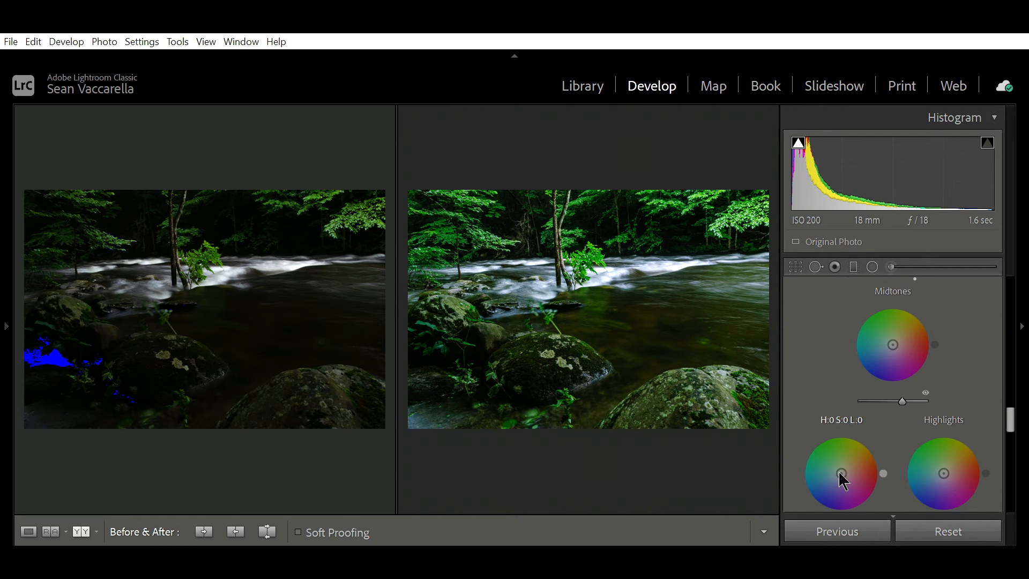
Set the shadows luminance to +38 in the color grading wheels and raise the highlights luminance moderately above zero.
scroll(808, 501, "down", 2)
mouse_move(844, 450)
left_mouse_down()
mouse_move(812, 451)
mouse_move(854, 454)
left_mouse_up()
left_click_drag(945, 445, 877, 452)
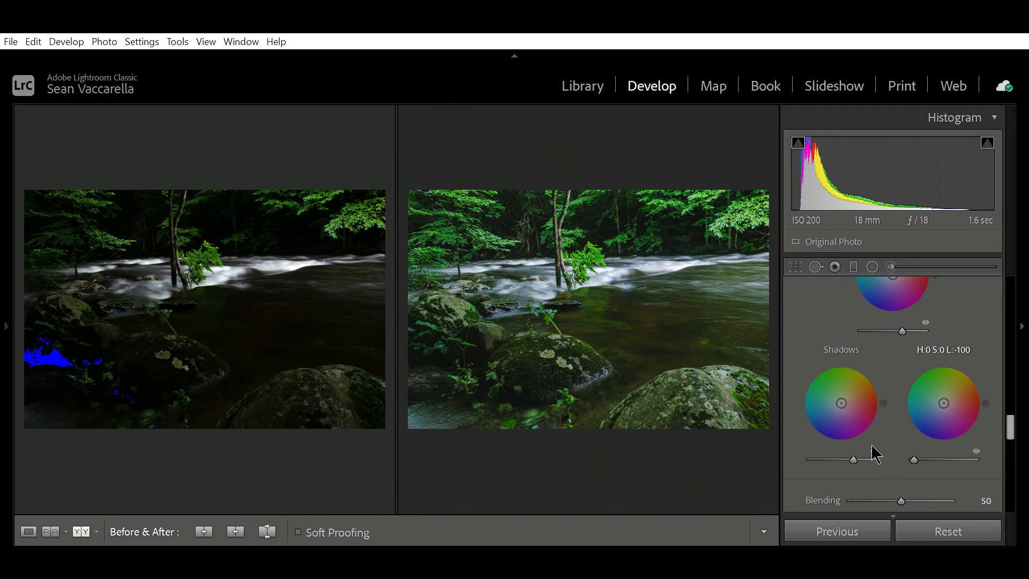
left_click_drag(913, 459, 954, 453)
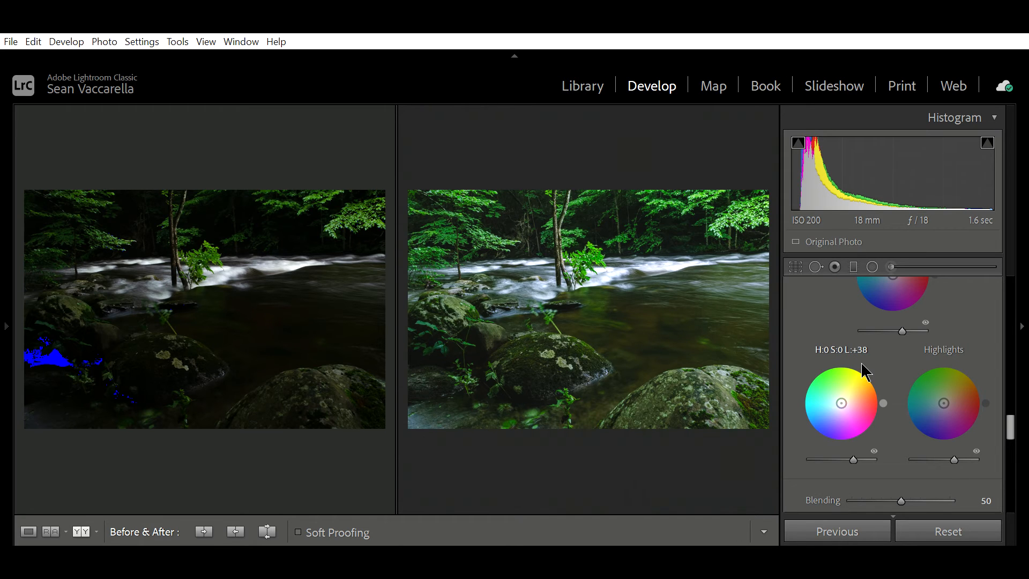
Set the color grading blending to 78 and the balance to +17.
scroll(860, 362, "down", 2)
scroll(859, 364, "up", 2)
scroll(859, 364, "down", 2)
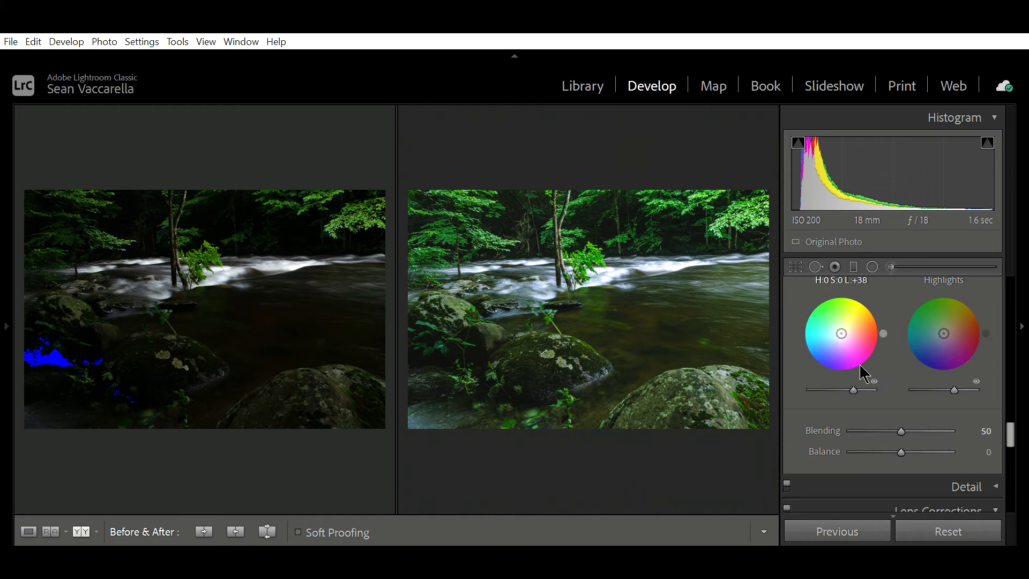
left_click_drag(899, 423, 926, 415)
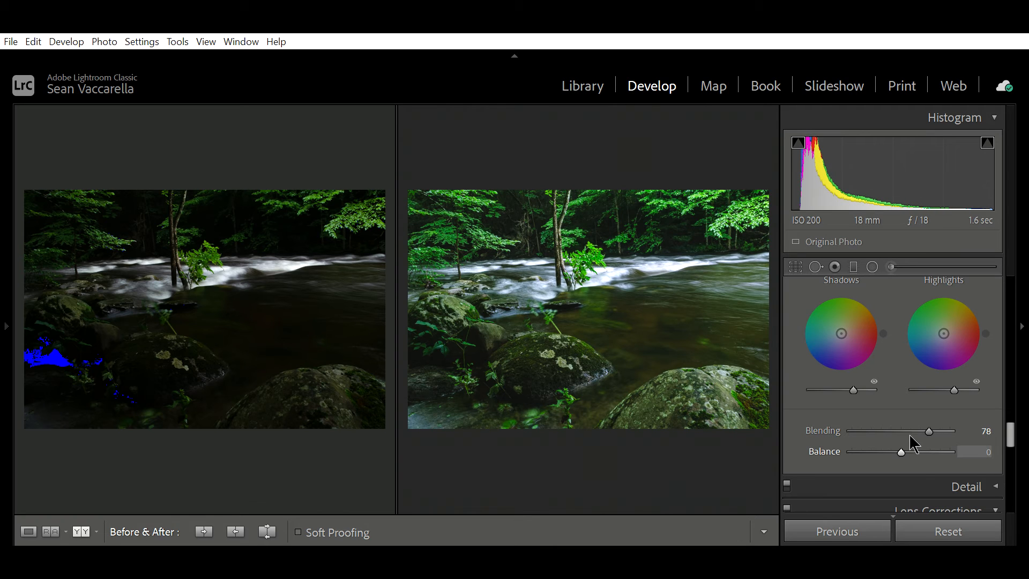
mouse_move(904, 439)
left_mouse_down()
mouse_move(953, 437)
mouse_move(835, 436)
mouse_move(974, 429)
mouse_move(911, 442)
left_mouse_up()
Examine the edited photo alone and up close, checking the mossy rock, rushing water, small tree and forest background.
scroll(880, 397, "down", 3)
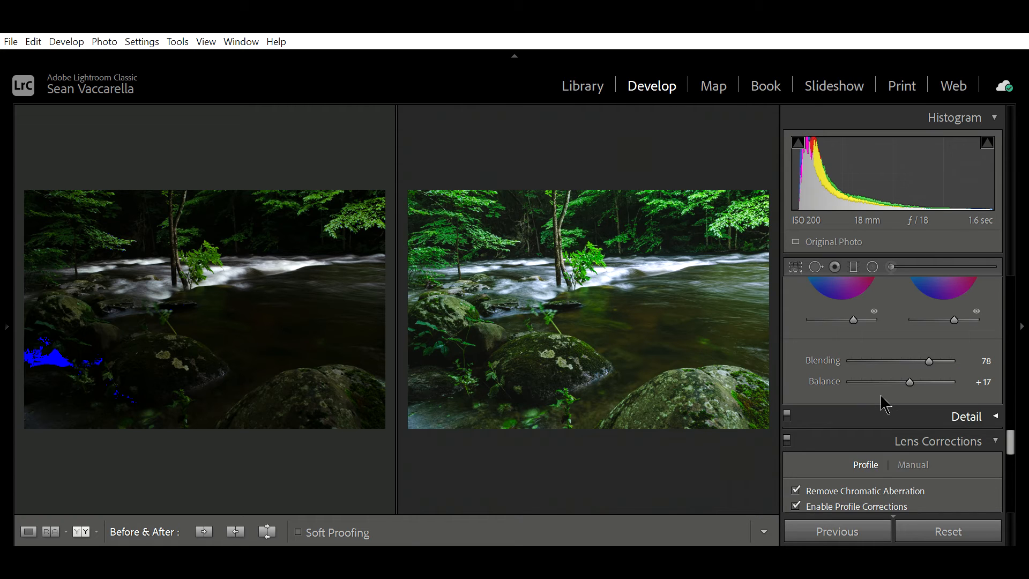
scroll(884, 403, "down", 10)
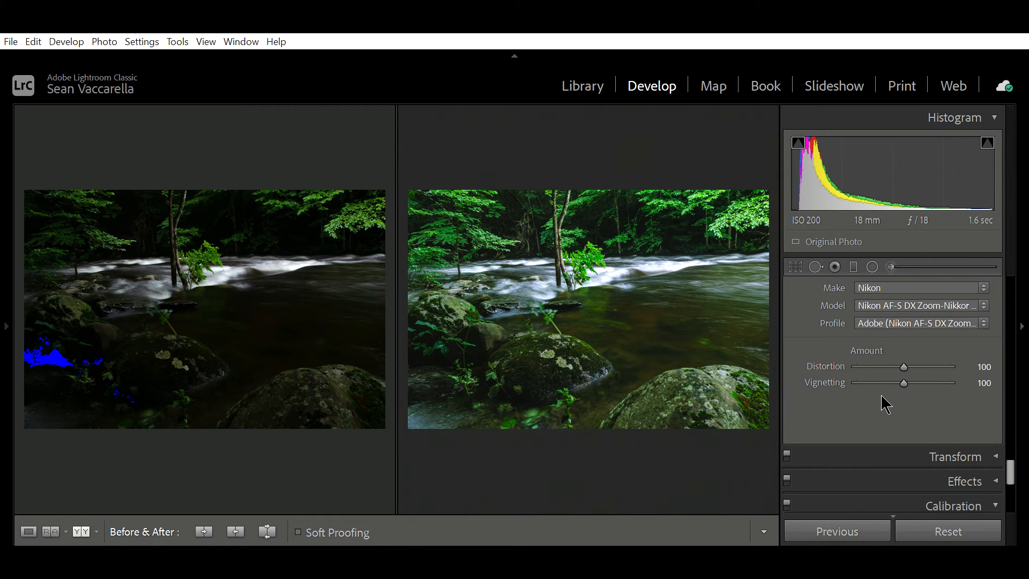
key("y")
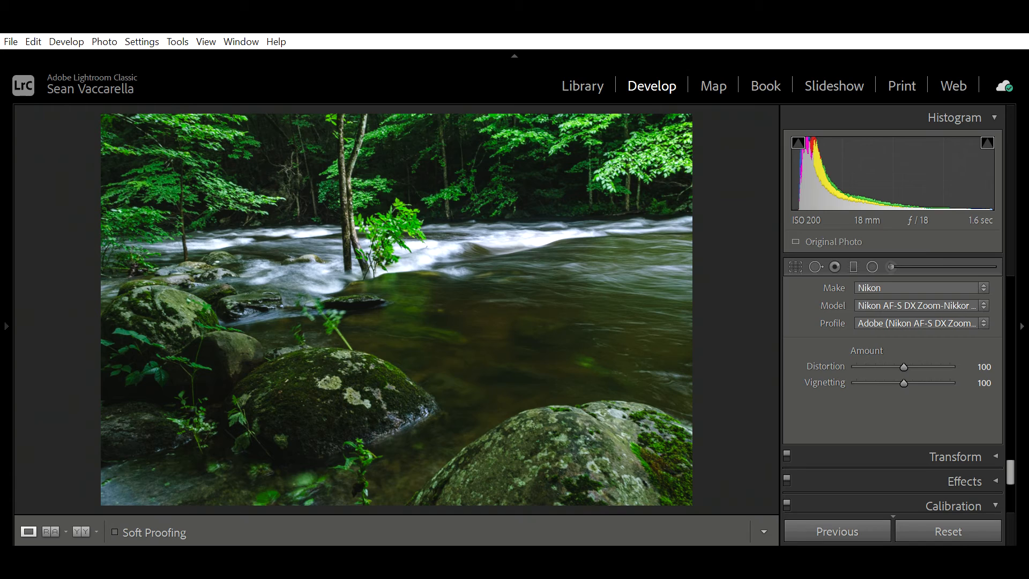
left_click(336, 329)
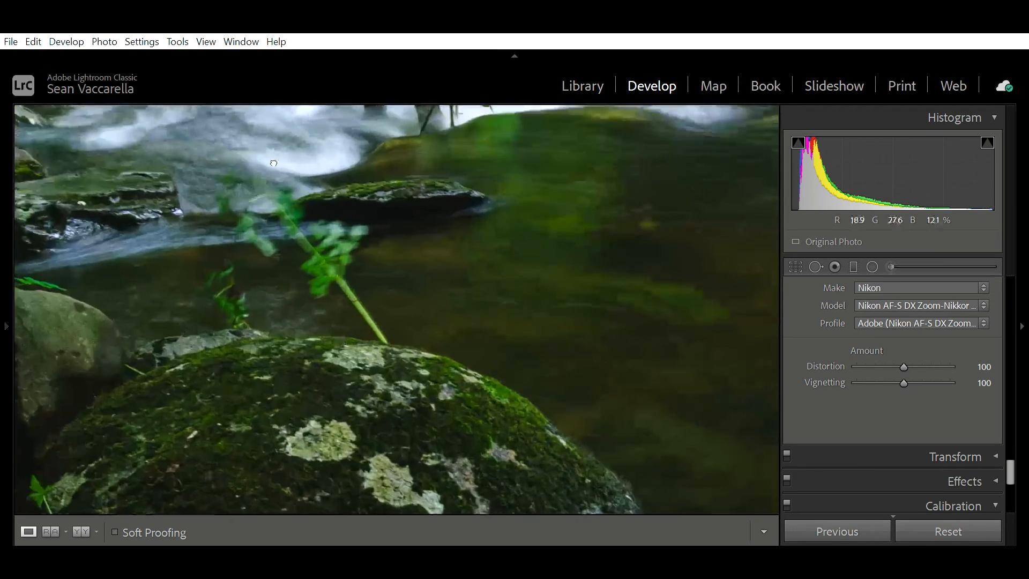
left_click(603, 457)
left_click_drag(603, 456, 509, 351)
left_click_drag(643, 333, 378, 421)
left_click_drag(613, 301, 492, 380)
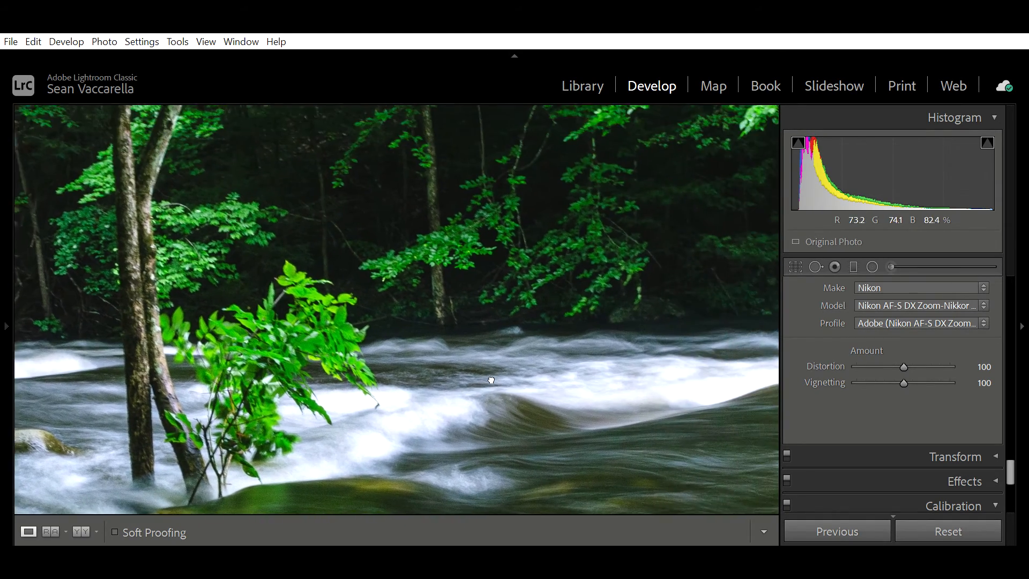
left_click(491, 380)
Try a higher blue primary saturation in the calibration settings, compare the photo with and without it, and undo it.
scroll(950, 362, "down", 3)
scroll(950, 362, "down", 5)
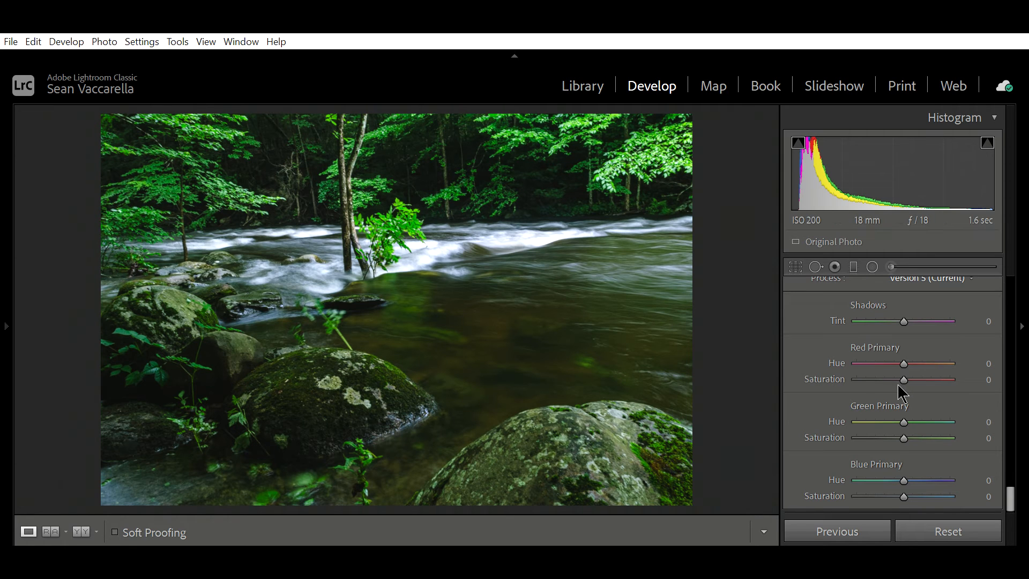
scroll(897, 387, "up", 2)
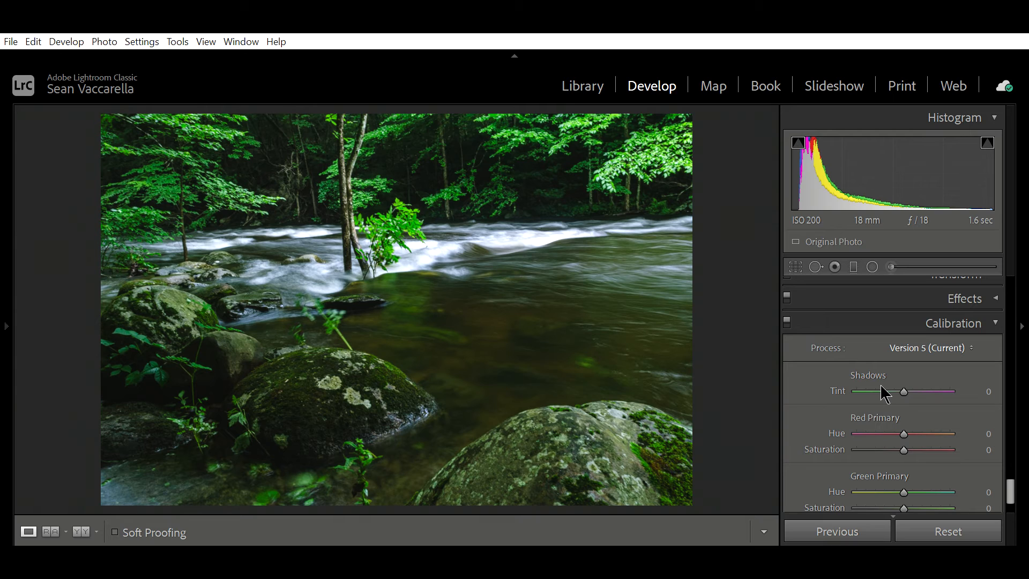
scroll(886, 394, "up", 2)
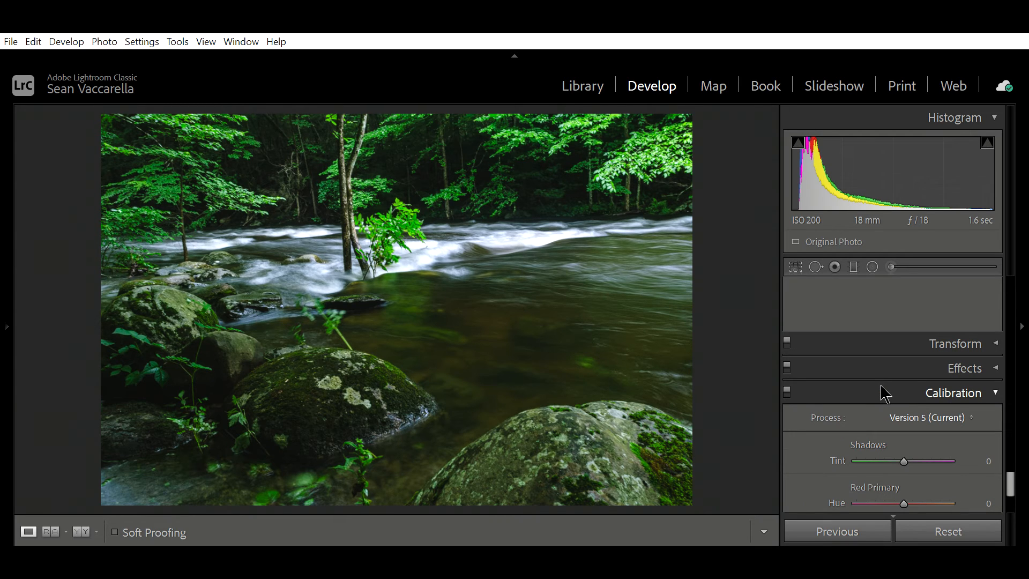
scroll(885, 394, "down", 2)
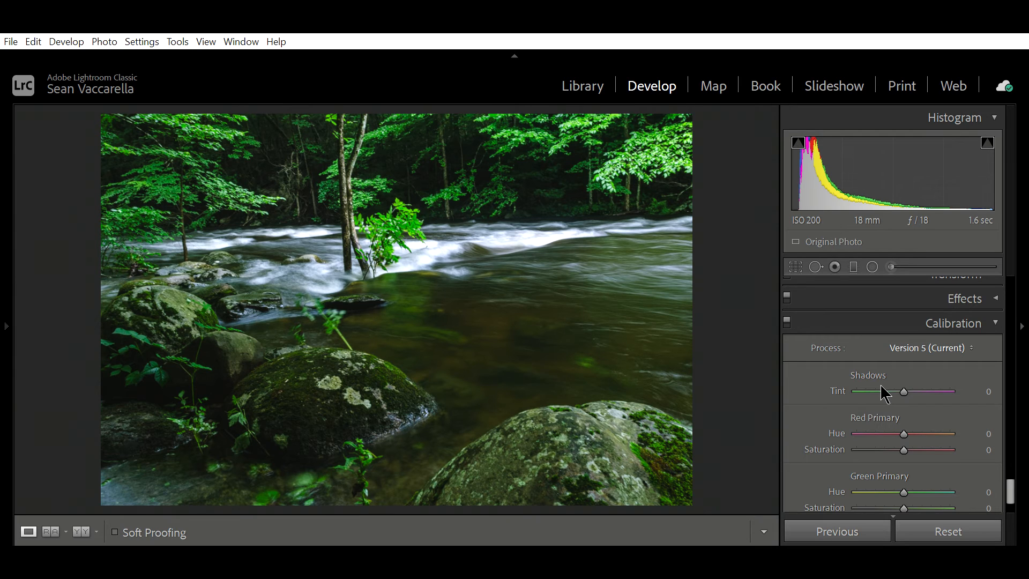
scroll(885, 394, "down", 2)
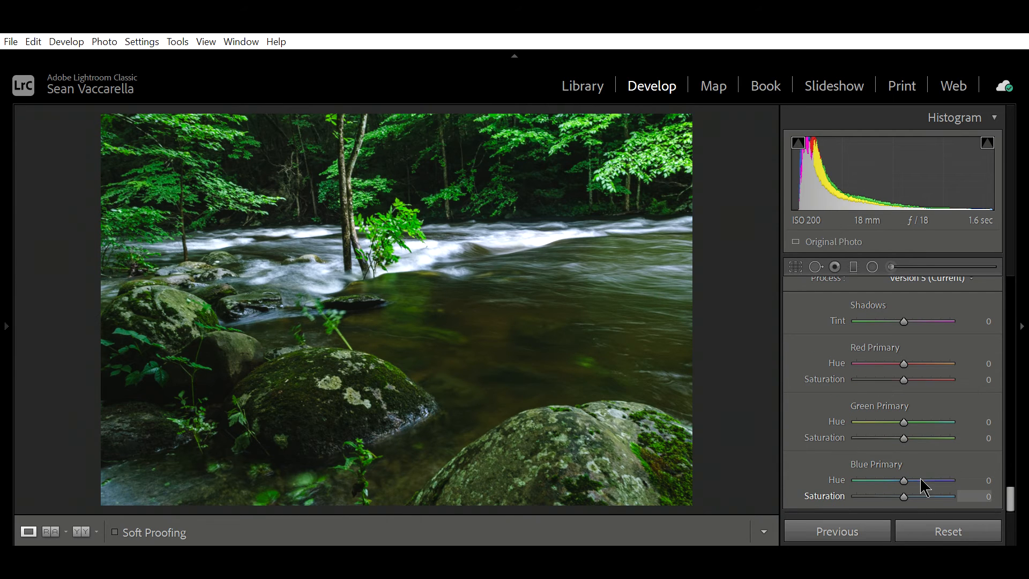
mouse_move(908, 485)
left_mouse_down()
mouse_move(975, 485)
mouse_move(830, 483)
mouse_move(966, 480)
mouse_move(851, 482)
mouse_move(946, 484)
mouse_move(918, 483)
left_mouse_up()
key("ctrl+z")
key("ctrl+y")
key("ctrl+z")
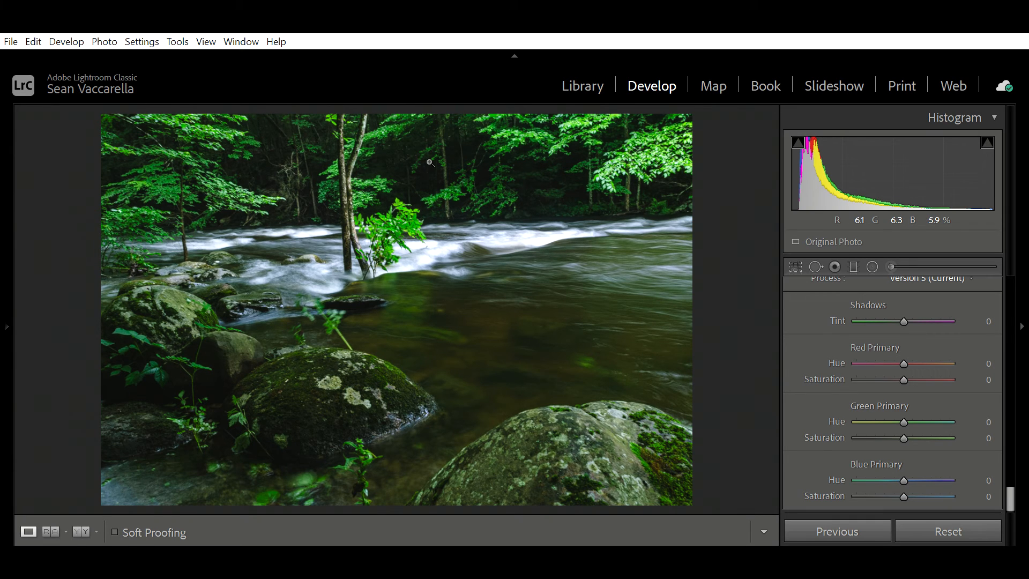
Set the calibration primary saturations to +18 for red, +10 for green and +23 for blue.
mouse_move(906, 425)
left_mouse_down()
mouse_move(941, 433)
mouse_move(831, 427)
mouse_move(959, 427)
mouse_move(861, 426)
mouse_move(910, 428)
left_mouse_up()
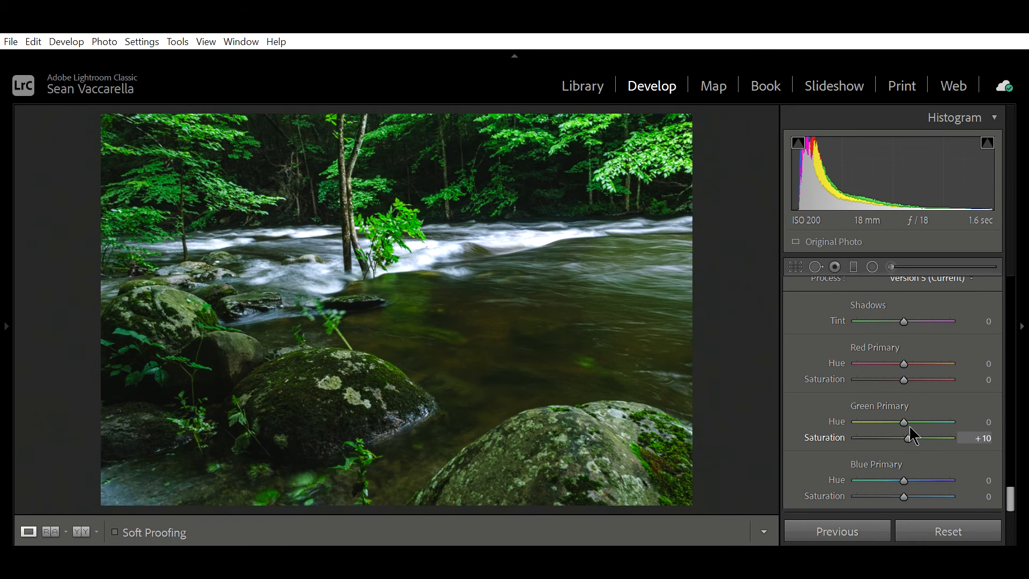
left_click_drag(904, 487, 914, 484)
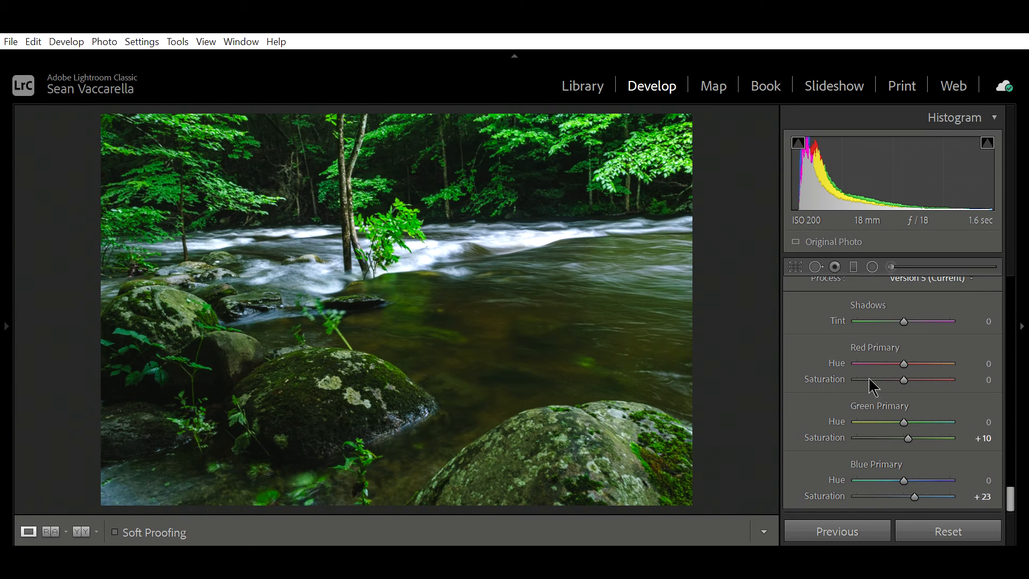
left_click_drag(902, 370, 922, 374)
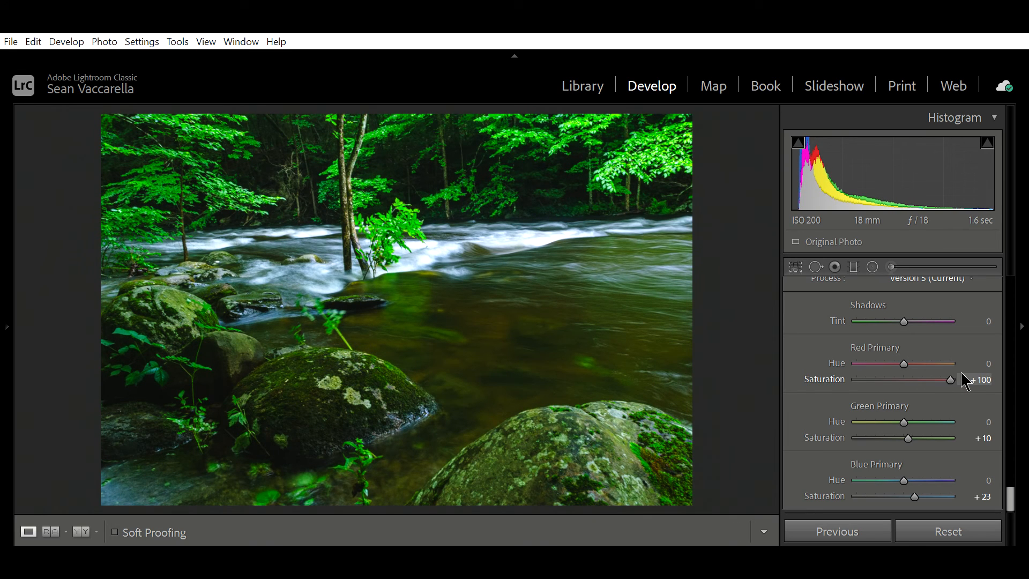
left_click_drag(965, 381, 918, 387)
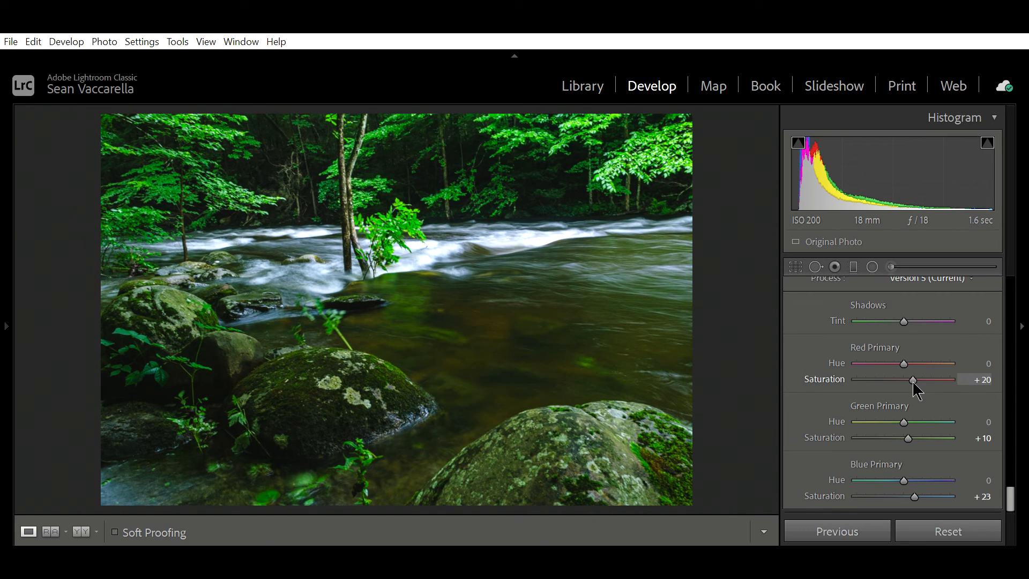
left_click_drag(914, 383, 912, 386)
With before and after shown side by side, set the green hue to -8 and the green saturation to -12 in HSL.
key("y")
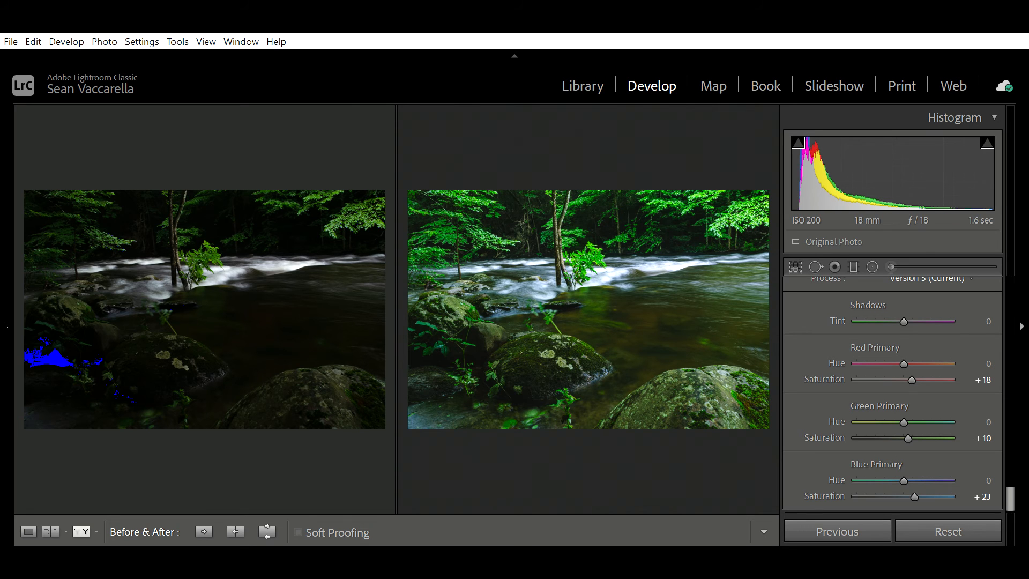
left_click_drag(1011, 489, 1024, 350)
mouse_move(911, 364)
left_mouse_down()
mouse_move(968, 369)
mouse_move(854, 378)
mouse_move(903, 369)
left_mouse_up()
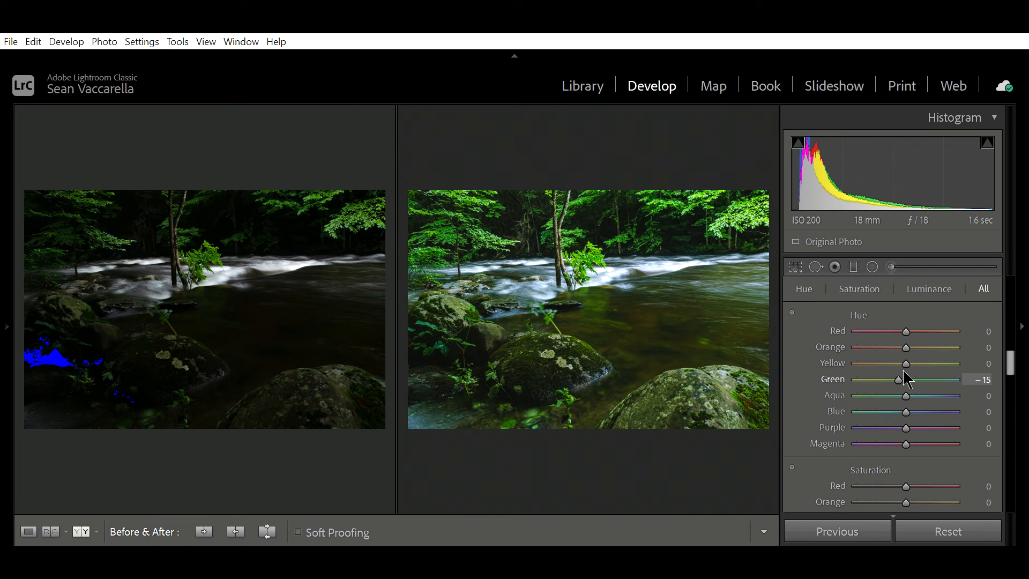
left_click_drag(903, 371, 915, 373)
scroll(915, 372, "down", 3)
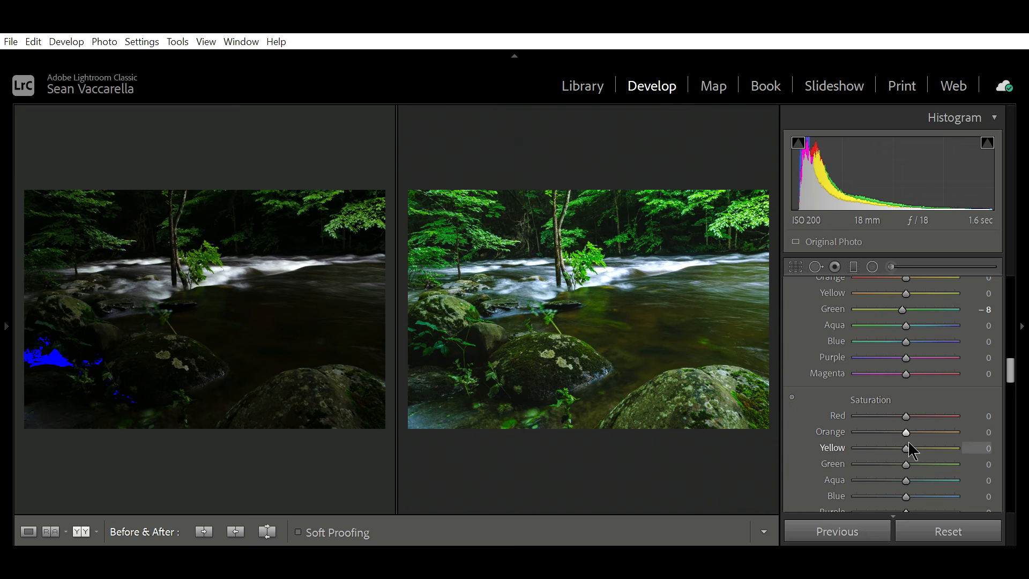
mouse_move(911, 450)
left_mouse_down()
mouse_move(893, 455)
mouse_move(905, 456)
left_mouse_up()
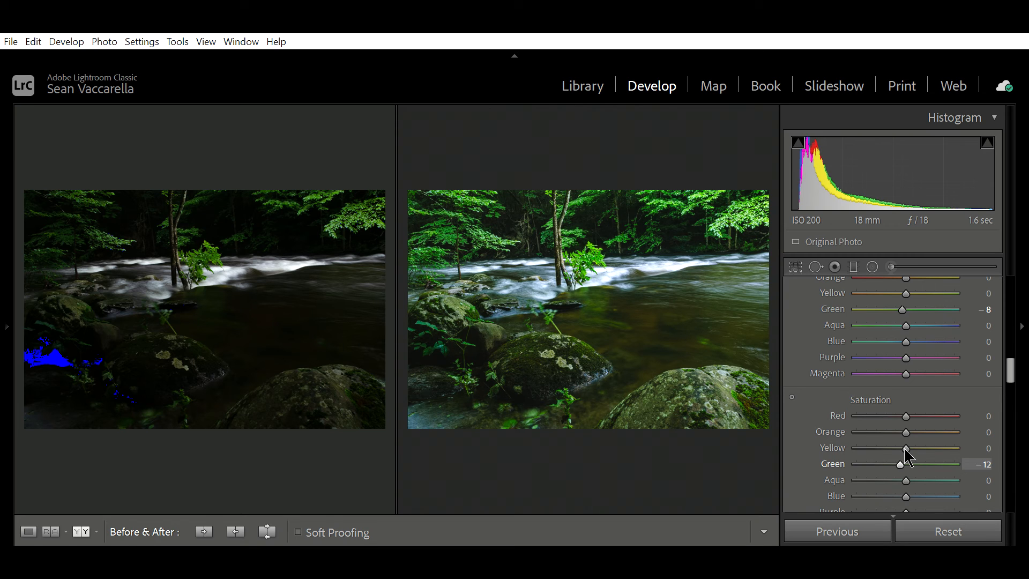
Set the green luminance to -13 and the aqua luminance to -11 in the HSL adjustments.
scroll(938, 397, "down", 6)
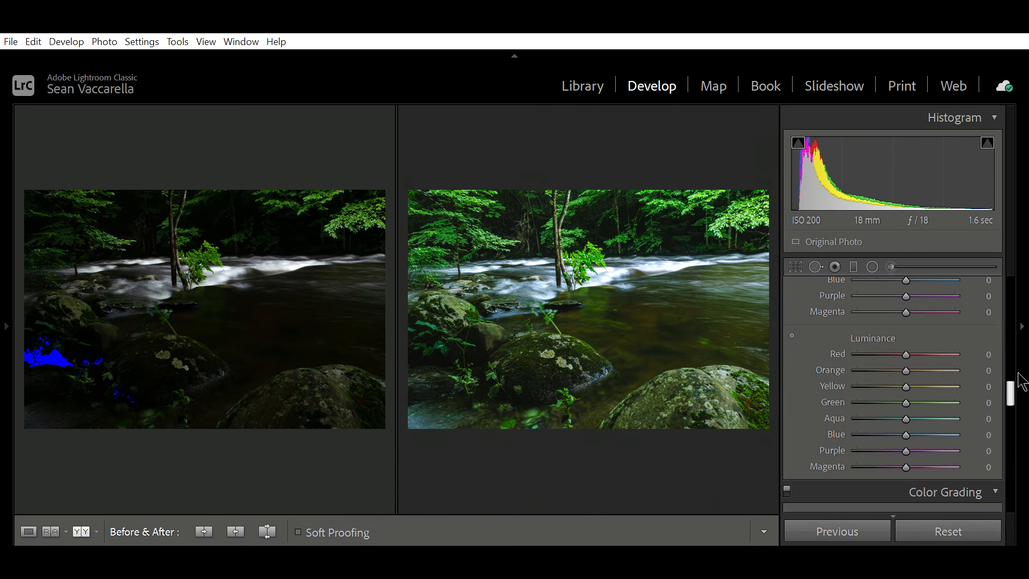
mouse_move(911, 390)
left_mouse_down()
mouse_move(953, 390)
mouse_move(903, 390)
left_mouse_up()
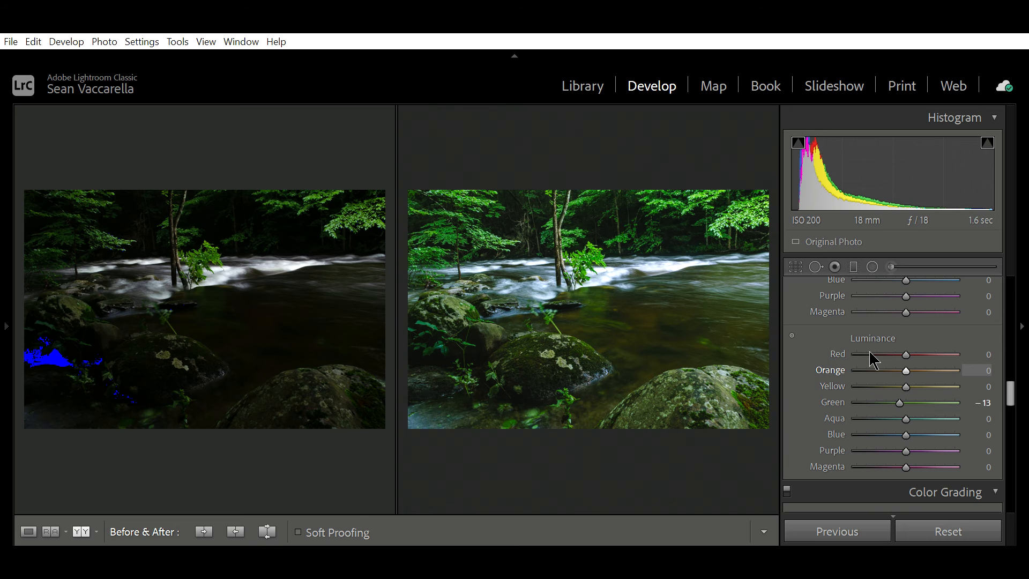
left_click_drag(911, 403, 904, 423)
Set the aqua saturation to -10 in the HSL adjustments and briefly enlarge the before and after comparison.
scroll(934, 417, "up", 2)
scroll(934, 416, "up", 2)
mouse_move(908, 395)
left_mouse_down()
mouse_move(864, 399)
mouse_move(976, 399)
mouse_move(852, 391)
mouse_move(962, 389)
mouse_move(902, 391)
mouse_move(911, 389)
left_mouse_up()
scroll(910, 403, "down", 2)
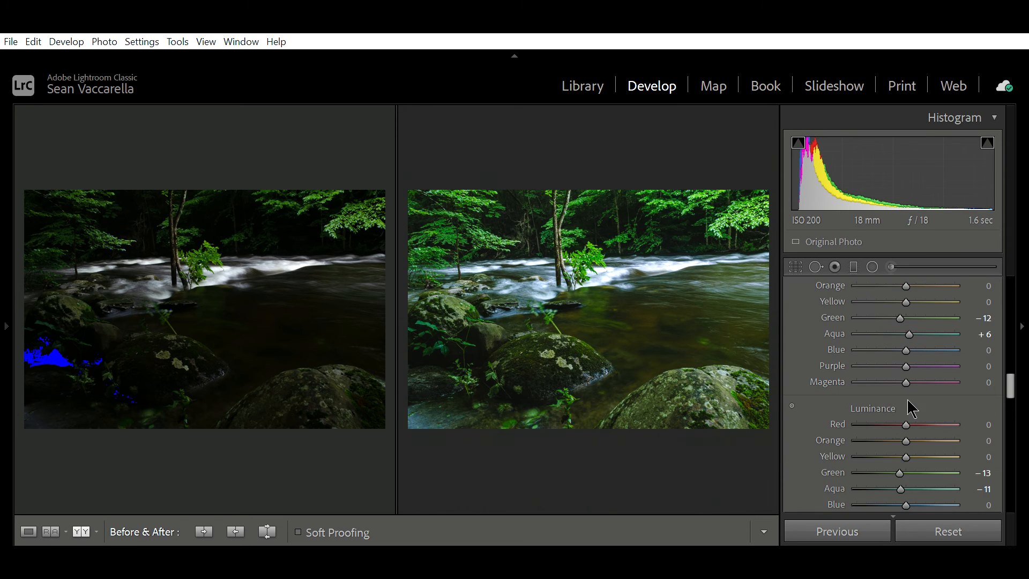
left_click_drag(983, 334, 907, 329)
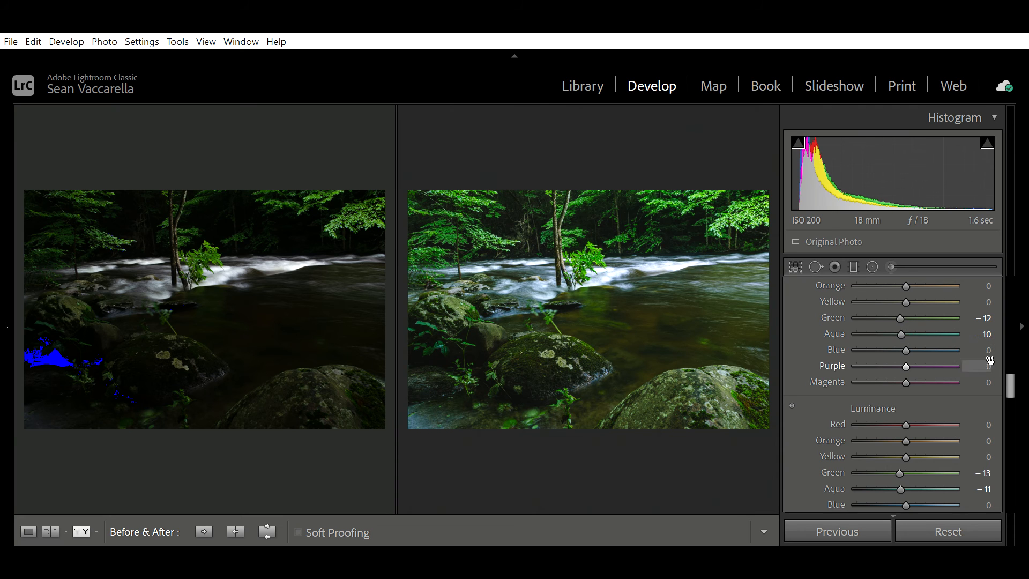
left_click(1018, 383)
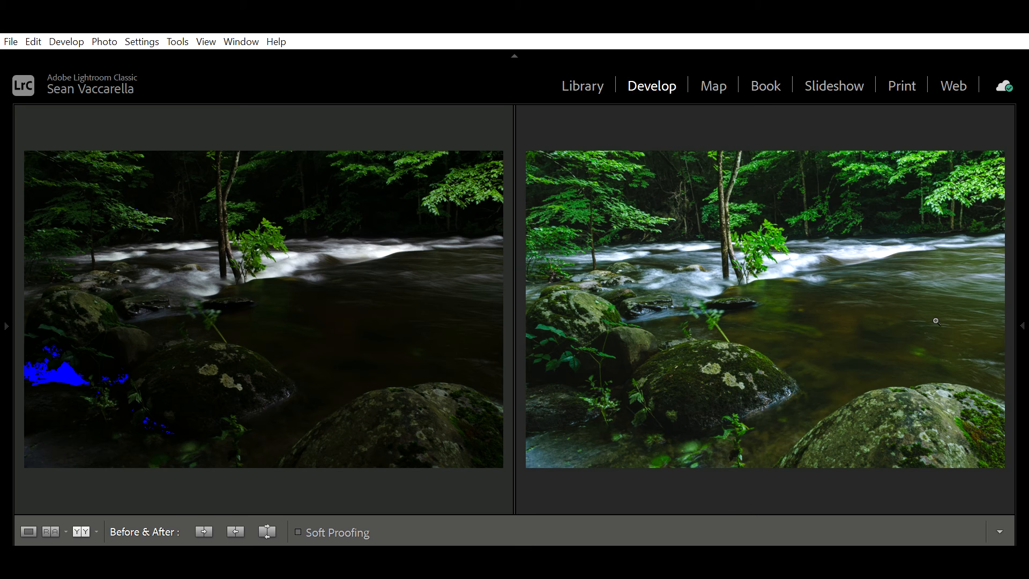
mouse_move(1022, 325)
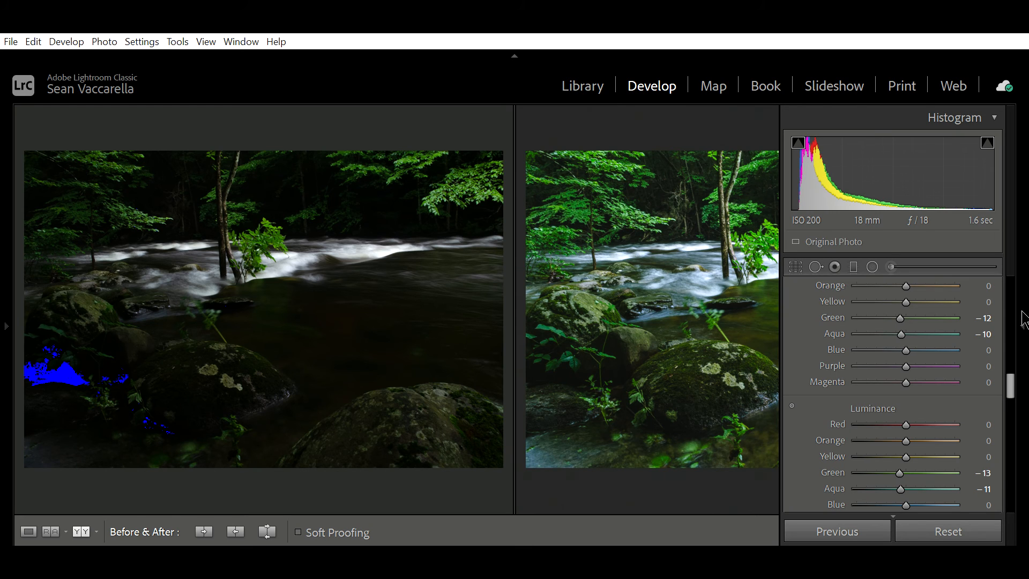
left_click(1022, 325)
Set the photo's contrast to +10 after trying weaker and stronger values, and show before and after side by side.
scroll(903, 338, "up", 10)
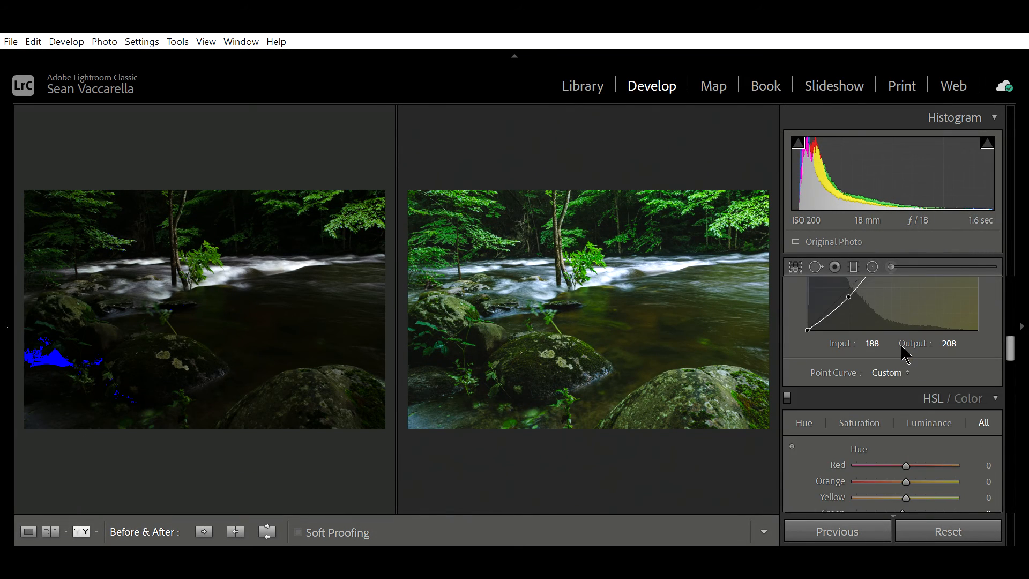
scroll(895, 355, "up", 3)
scroll(906, 393, "down", 1)
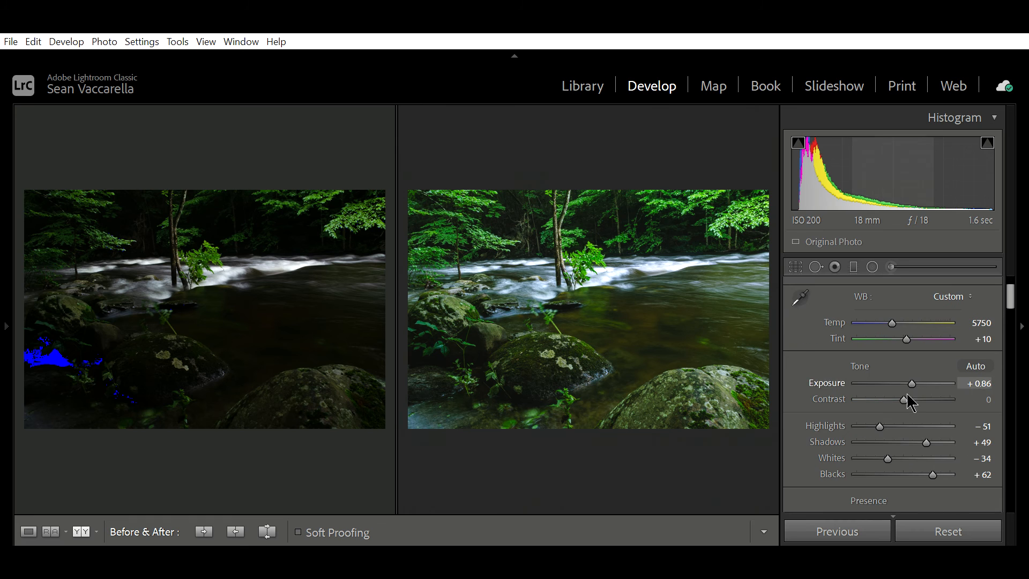
mouse_move(907, 395)
left_mouse_down()
mouse_move(947, 395)
mouse_move(849, 387)
mouse_move(917, 394)
left_mouse_up()
key("y")
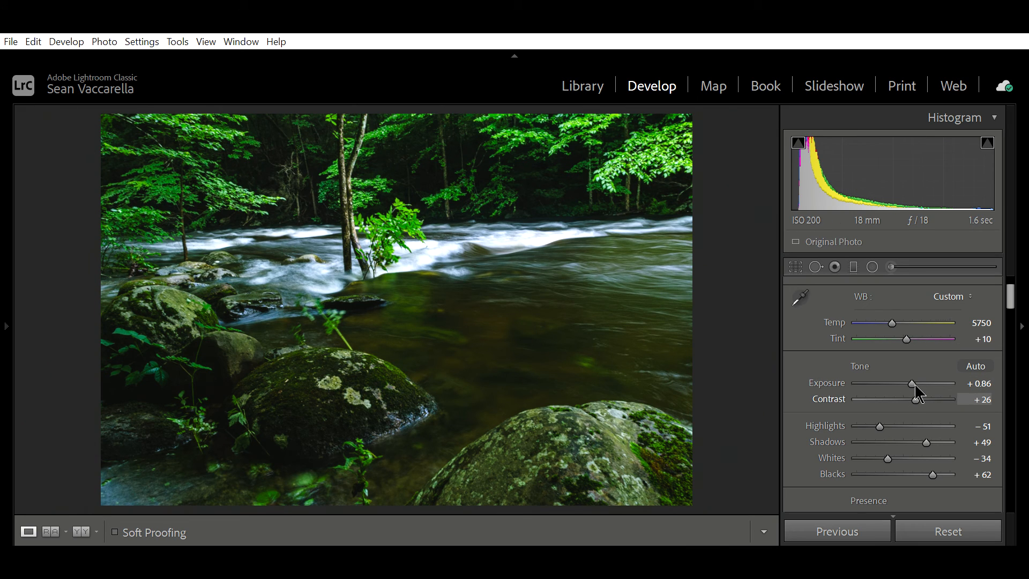
scroll(918, 394, "down", 4)
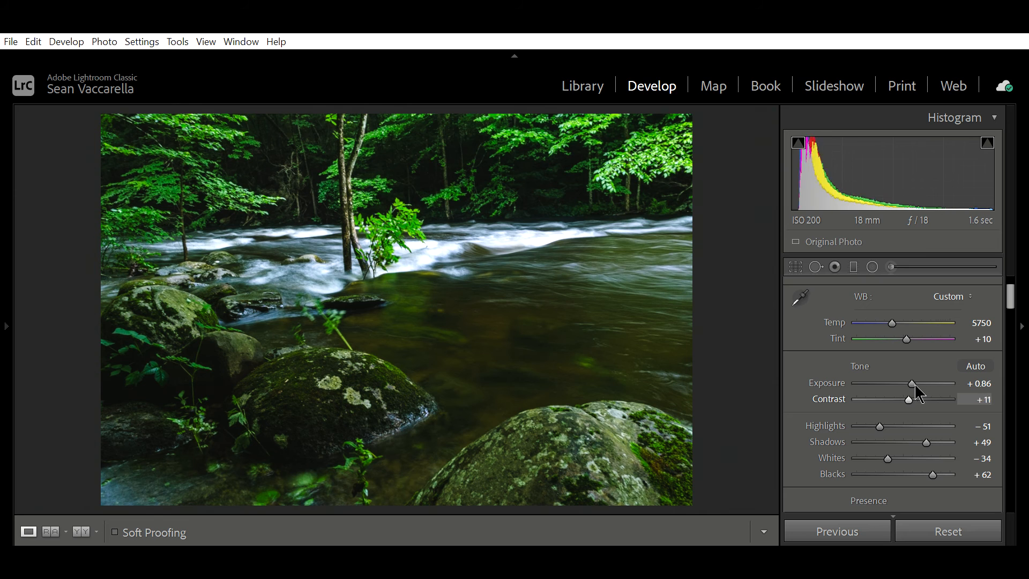
scroll(916, 386, "down", 3)
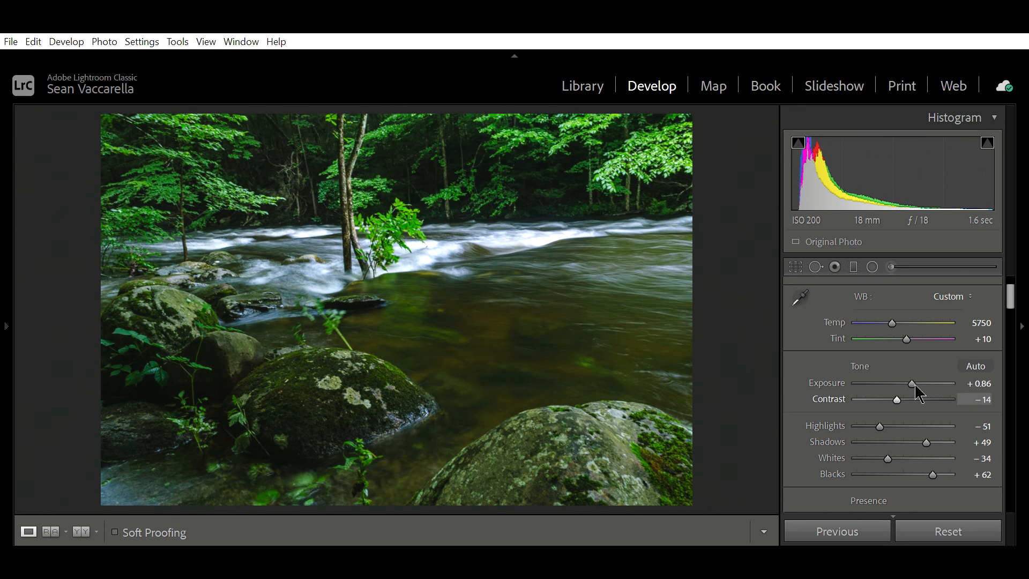
scroll(914, 389, "up", 12)
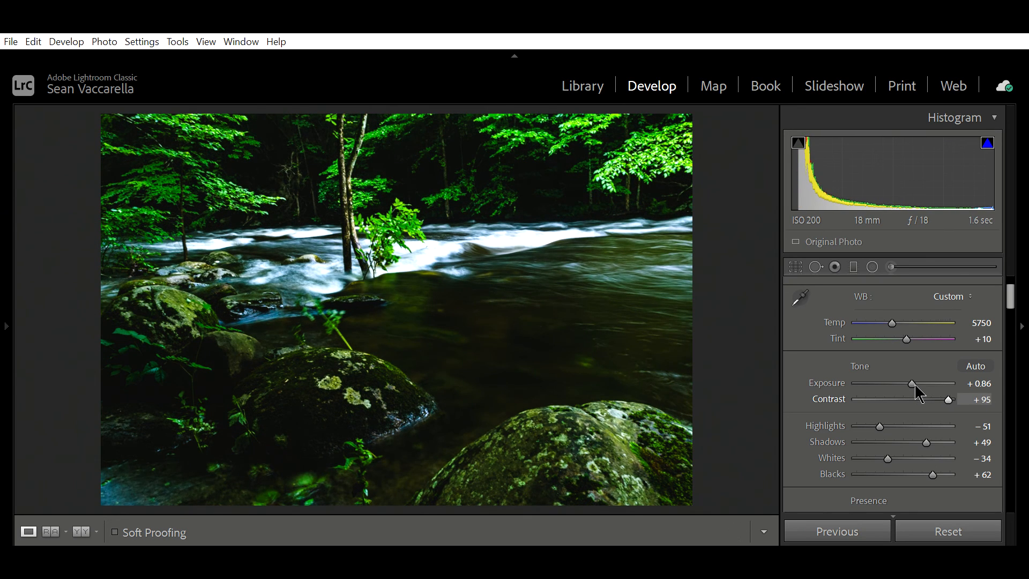
scroll(918, 393, "down", 9)
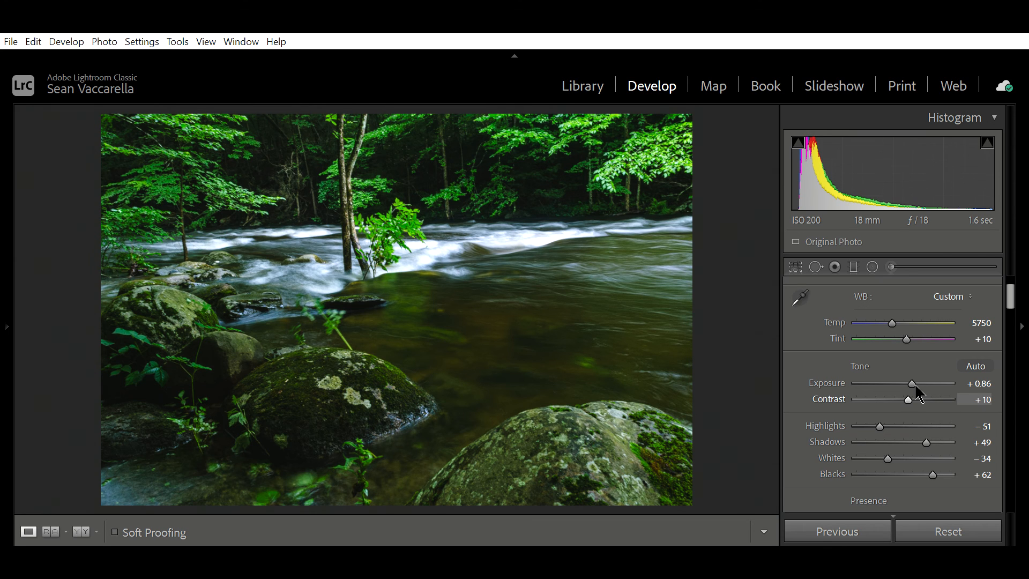
key("y")
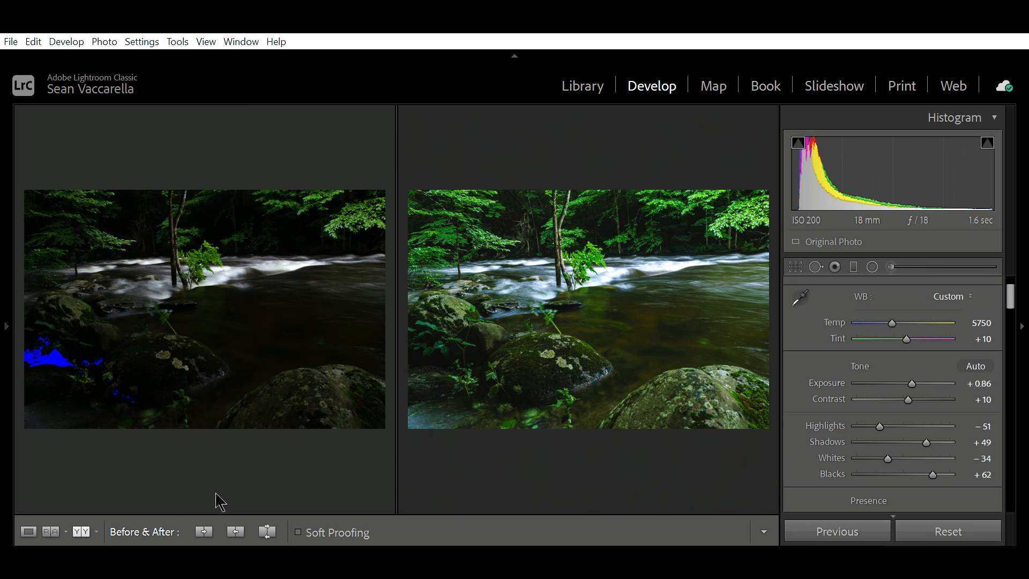